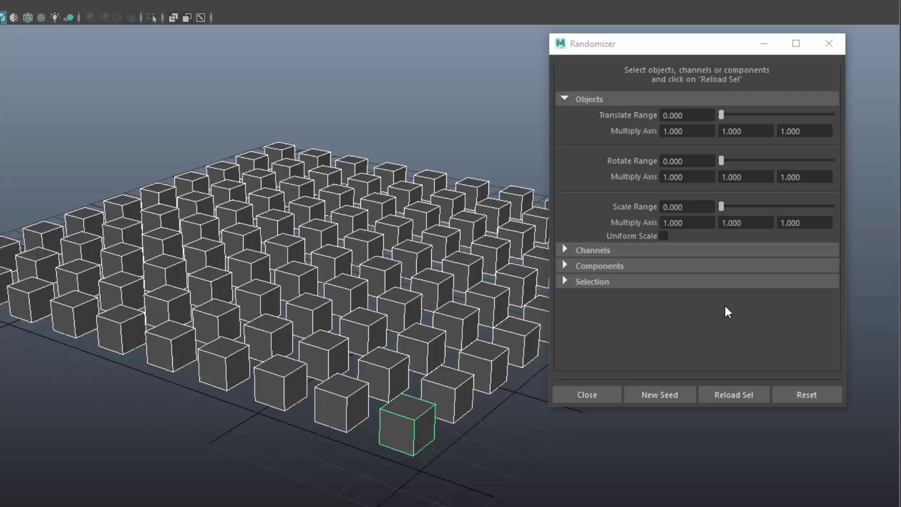
mouse_move(696, 118)
left_mouse_down("ctrl")
mouse_move(715, 118)
mouse_move(687, 125)
left_mouse_up("ctrl")
mouse_move(722, 161)
left_mouse_down()
mouse_move(745, 170)
mouse_move(711, 170)
left_mouse_up()
left_click_drag(708, 205, 743, 219)
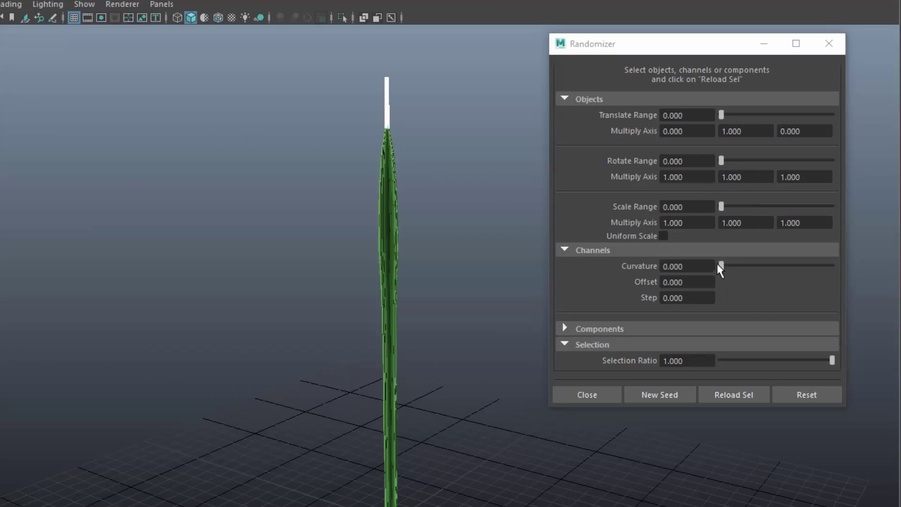
Try out a random curvature on the stacked grass blades and a lower selection ratio on the cube grid.
left_click_drag(721, 270, 784, 284)
left_click_drag(731, 111, 732, 127)
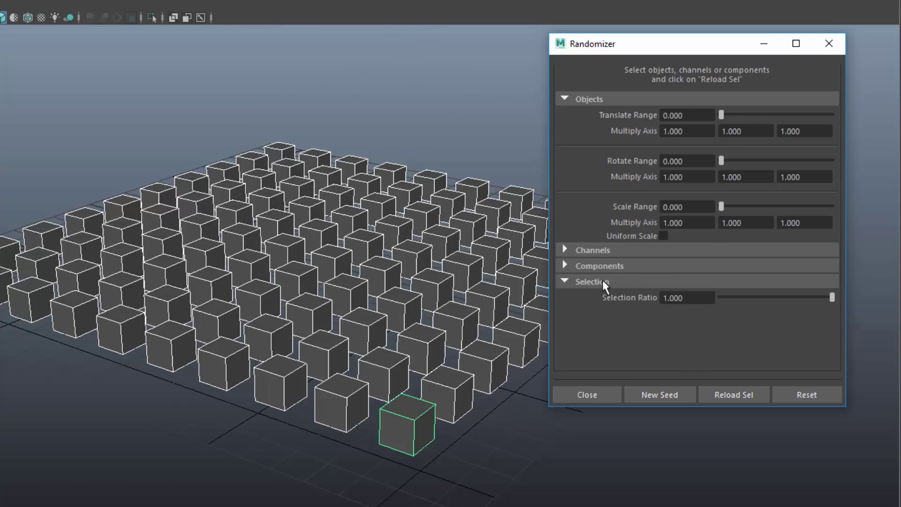
left_click_drag(827, 298, 765, 299)
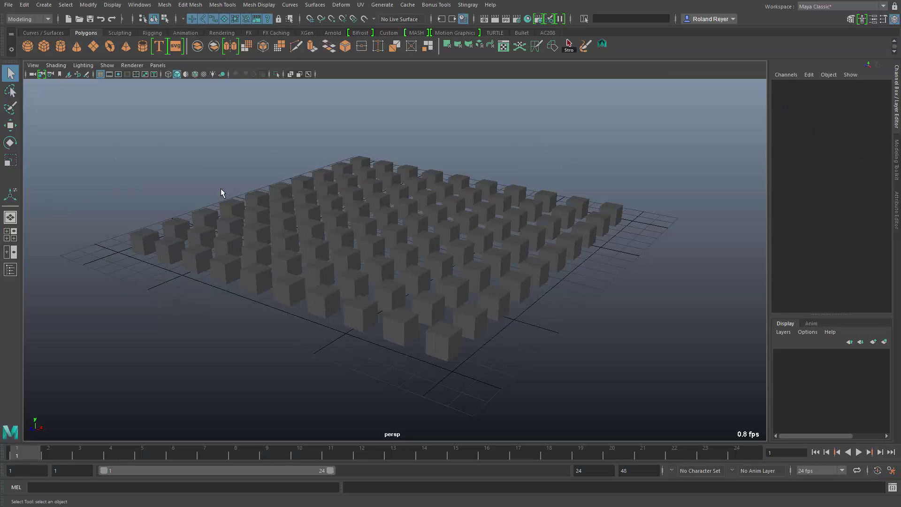
Select the whole grid of cubes and open the Randomize Transforms bonus tool.
left_click_drag(116, 253, 640, 416)
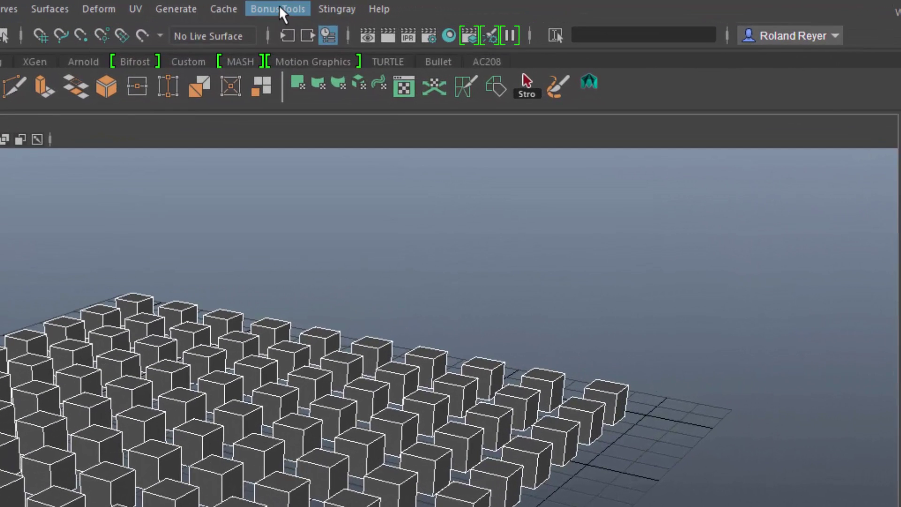
left_click(415, 5)
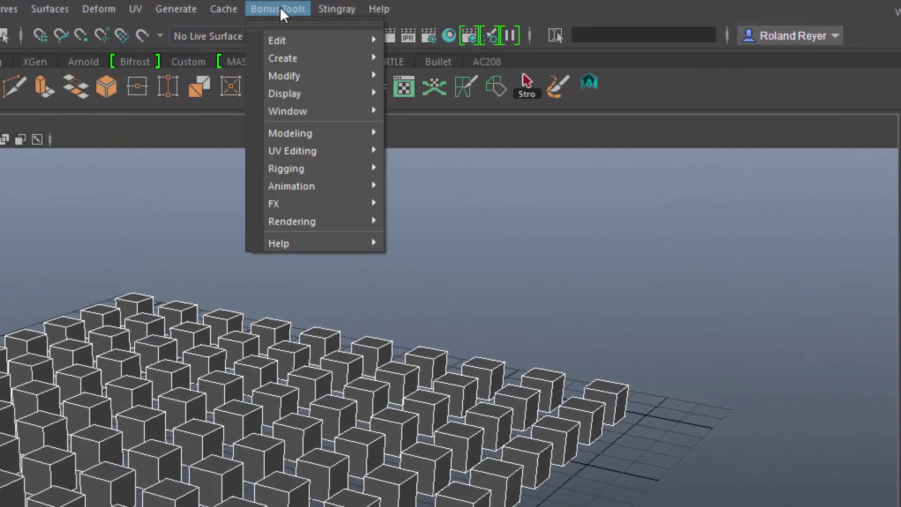
mouse_move(331, 70)
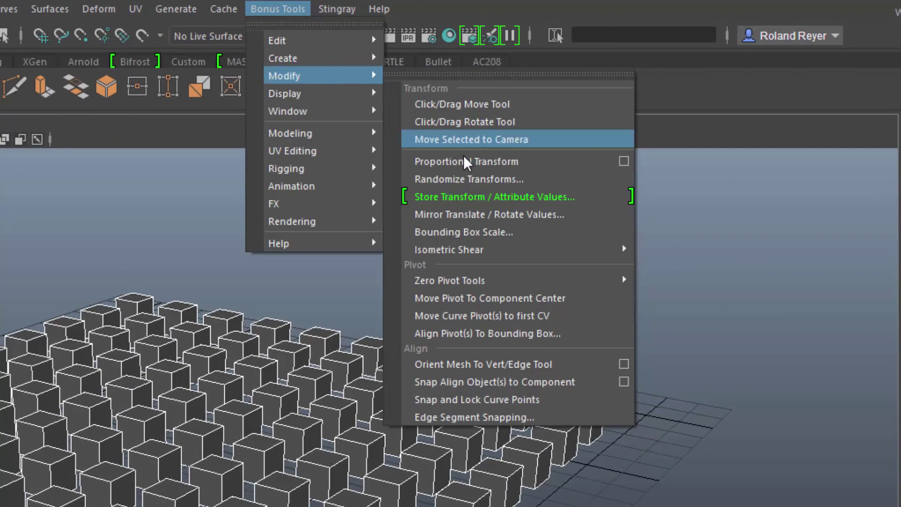
left_click(470, 176)
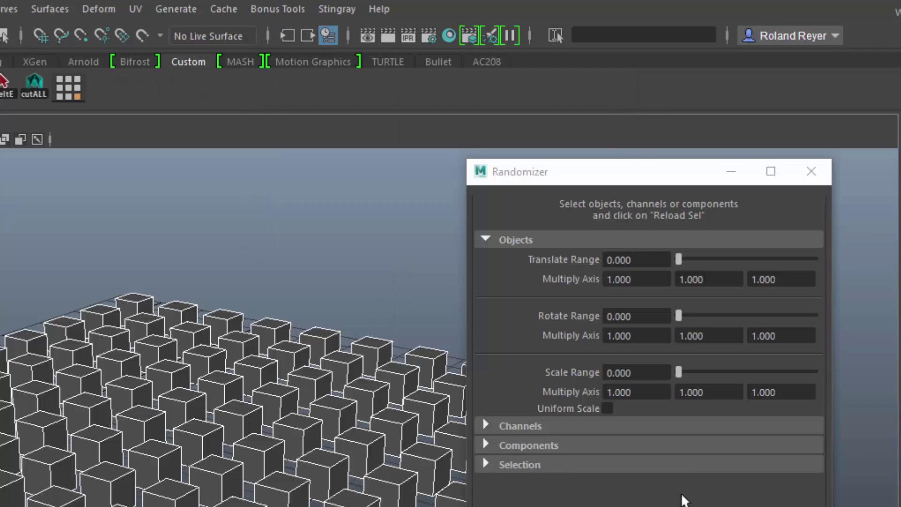
left_click_drag(649, 263, 631, 273, "ctrl")
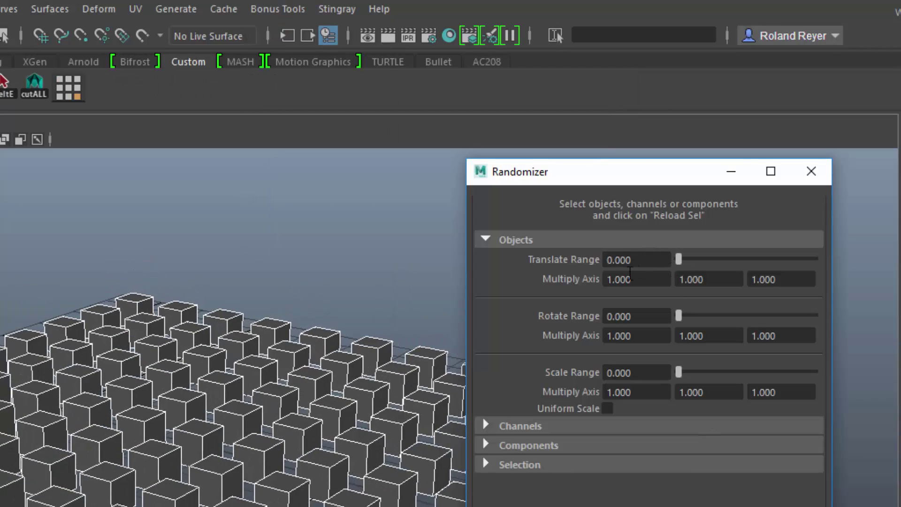
left_click_drag(679, 317, 666, 337)
left_click_drag(679, 374, 690, 393)
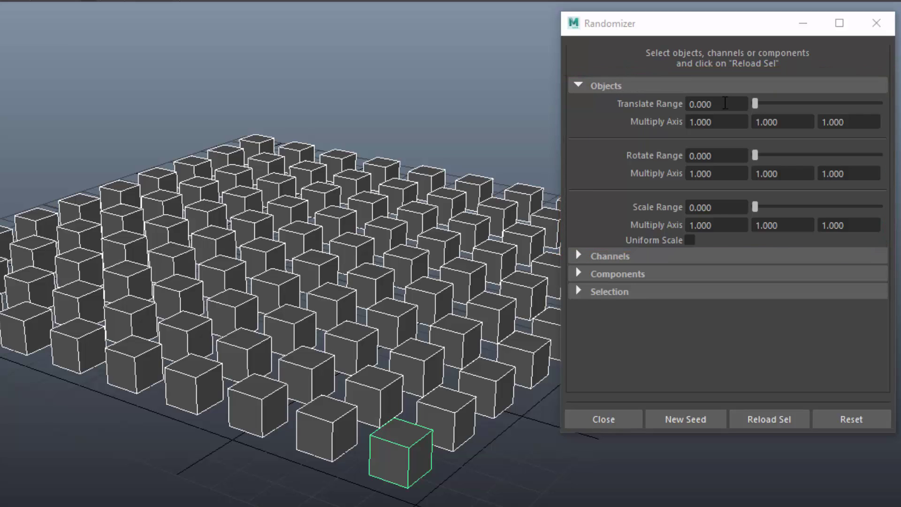
mouse_move(723, 108)
left_mouse_down("ctrl")
mouse_move(755, 114)
mouse_move(707, 116)
left_mouse_up("ctrl")
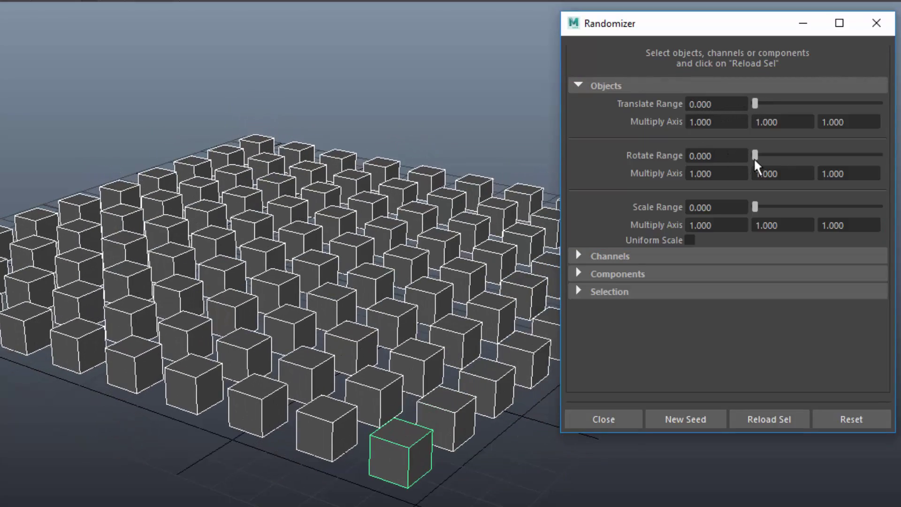
left_click_drag(755, 158, 750, 177)
left_click_drag(755, 208, 714, 244)
Randomize the cubes' translation with a range of 4.575, restrict it to Y by setting the X and Z multipliers to 0, and readjust the range.
left_click_drag(756, 104, 766, 111)
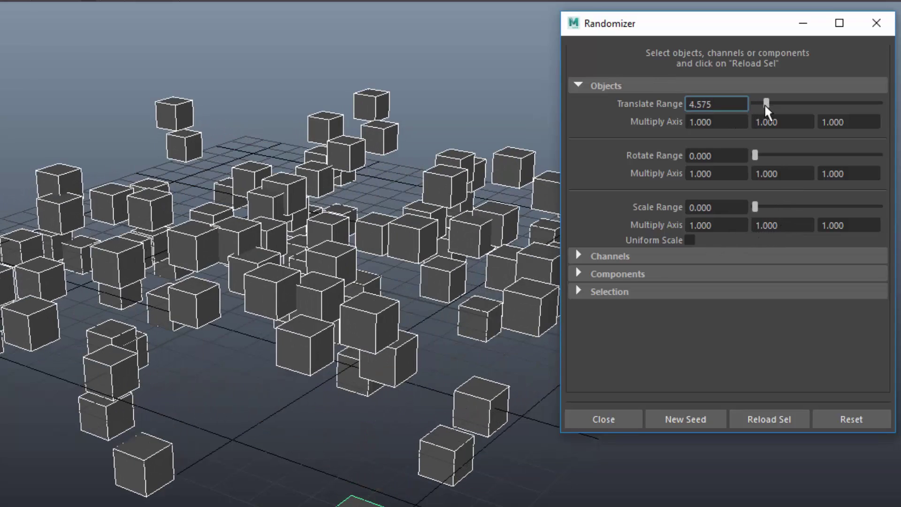
key("Tab")
type("0")
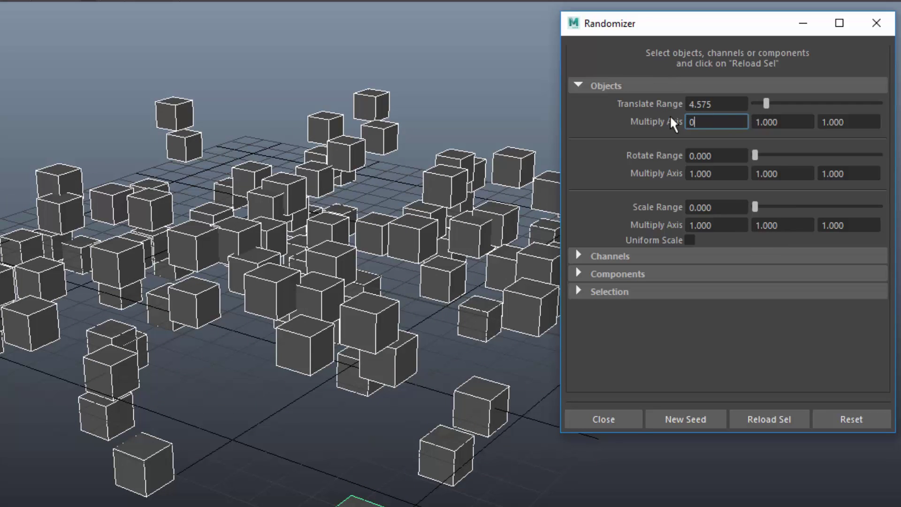
key("Tab")
key("Tab")
type("0")
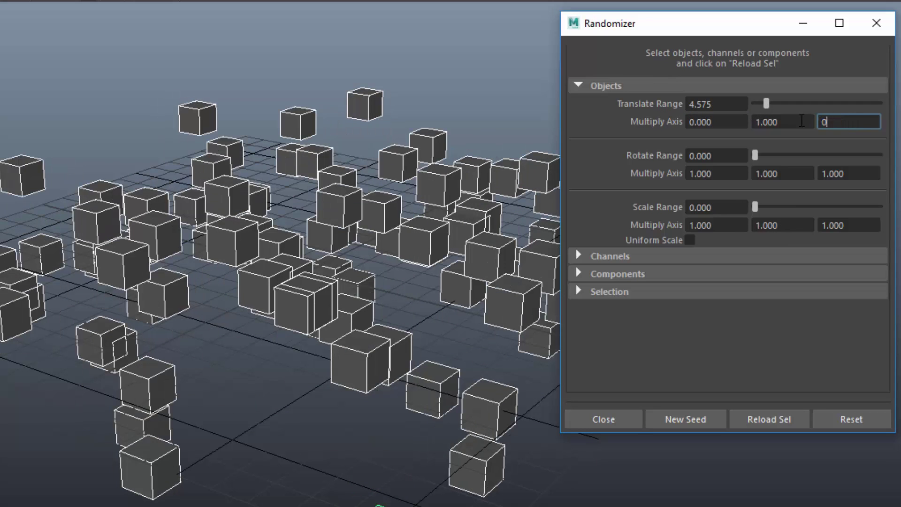
left_click(797, 120)
mouse_move(768, 105)
left_mouse_down()
mouse_move(782, 108)
mouse_move(765, 110)
left_mouse_up()
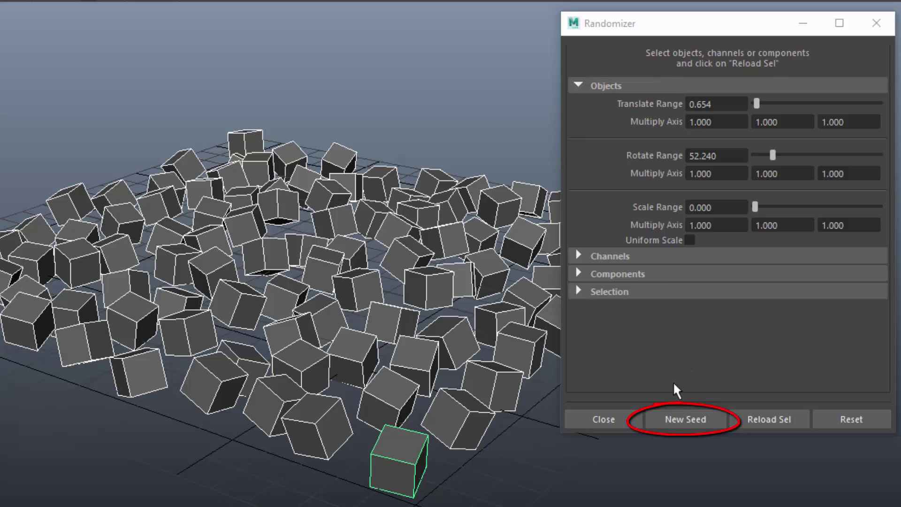
Generate three new random seeds for the cubes' translation and rotation.
left_click(684, 418)
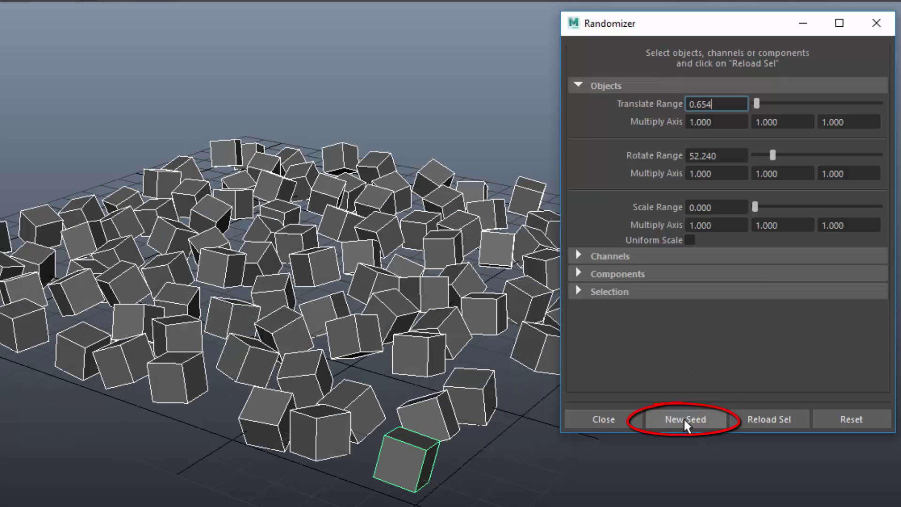
left_click(683, 418)
left_click(684, 418)
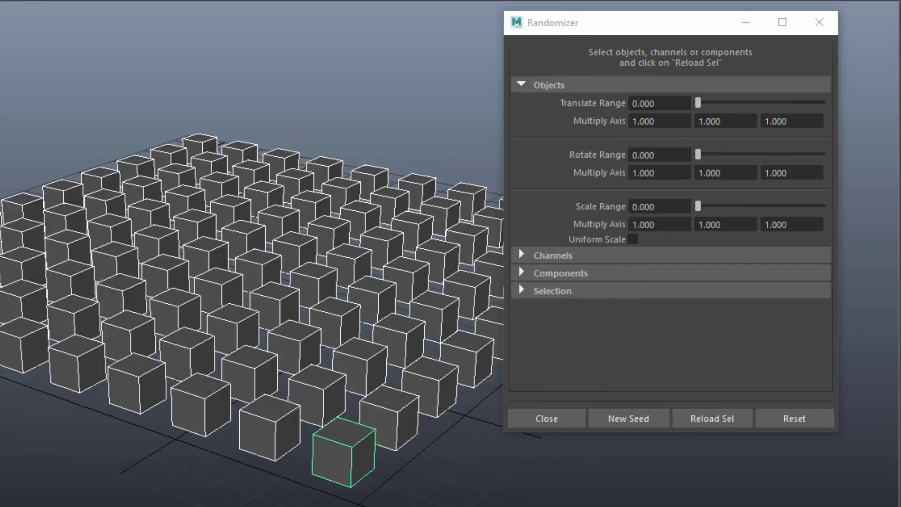
Select the outermost row of cubes and load their Translate X and Rotate Y channels into the Randomizer.
left_click_drag(413, 335, 389, 214, "alt")
left_click_drag(392, 129, 424, 434)
left_click(859, 23)
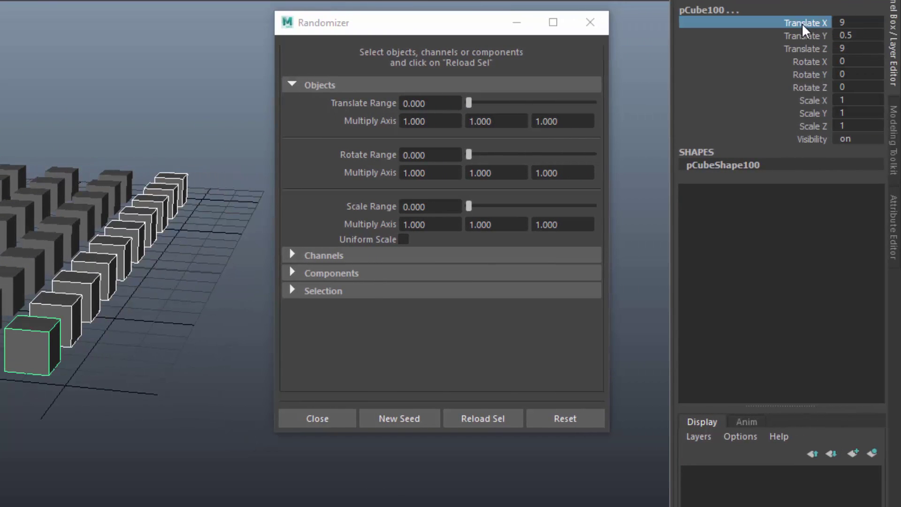
left_click(808, 75, "ctrl")
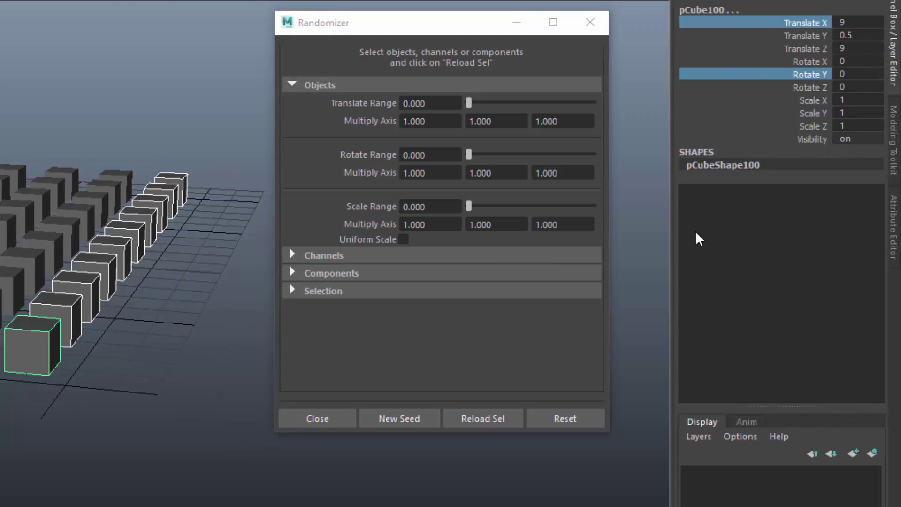
left_click(487, 418)
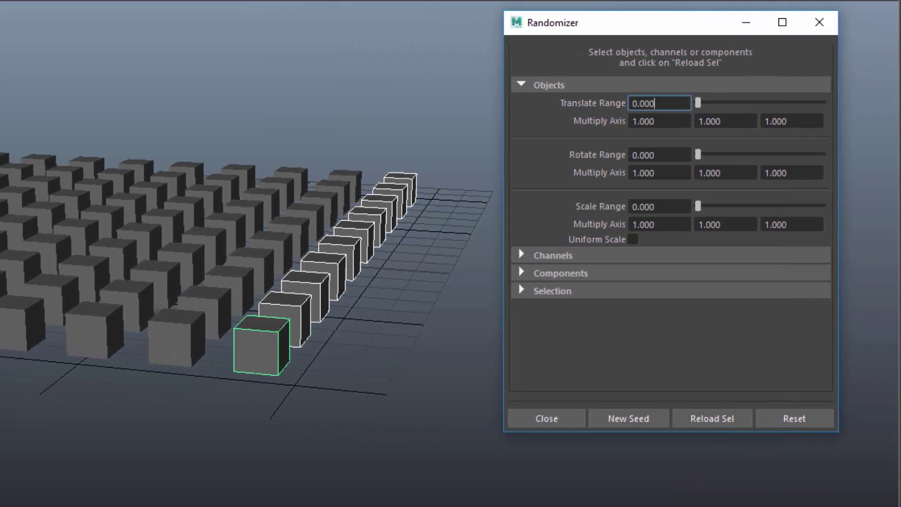
Randomize the row's Translate X channel with a range of 1.863 and a step of 0.5, and vary the range.
left_click(554, 256)
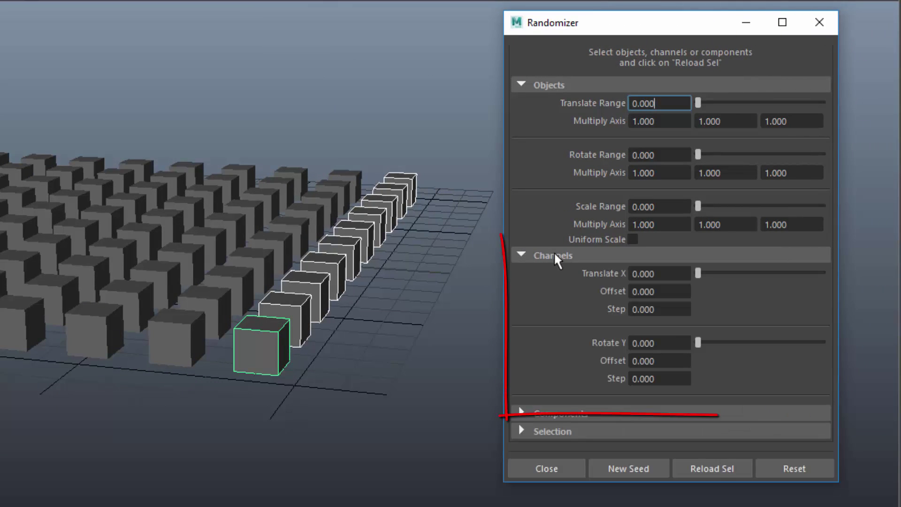
mouse_move(698, 271)
left_mouse_down()
mouse_move(809, 311)
mouse_move(692, 302)
mouse_move(777, 310)
mouse_move(718, 308)
mouse_move(750, 313)
left_mouse_up()
mouse_move(656, 292)
left_mouse_down("ctrl")
mouse_move(795, 318)
mouse_move(702, 303)
mouse_move(656, 310)
left_mouse_up("ctrl")
left_click(662, 312, "ctrl")
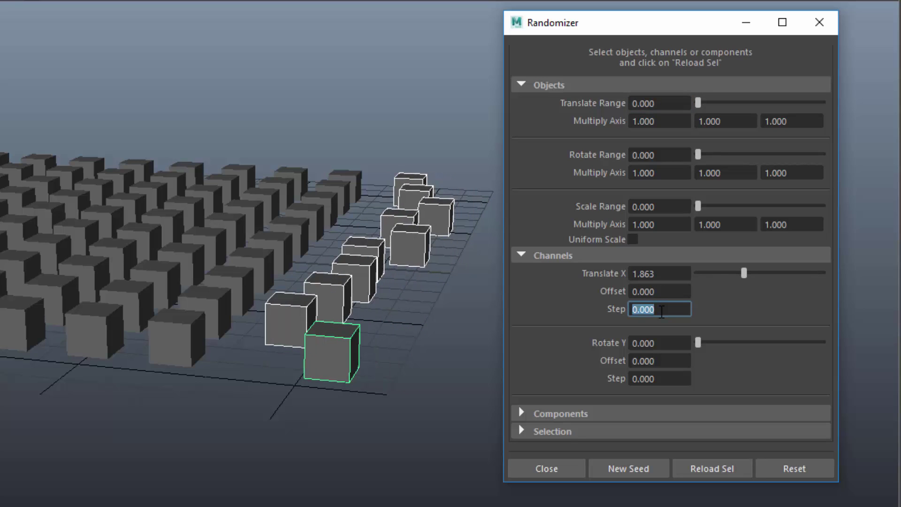
type("0.5")
key("Return")
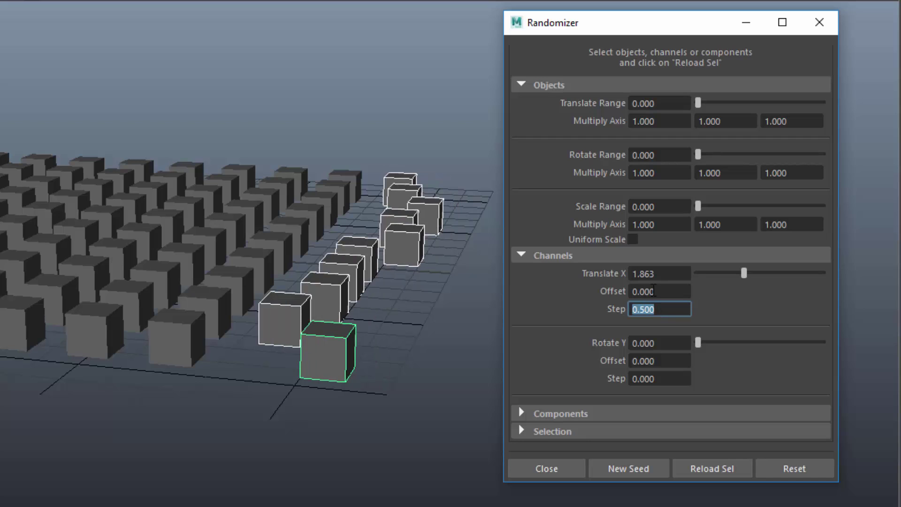
left_click_drag(746, 277, 721, 310)
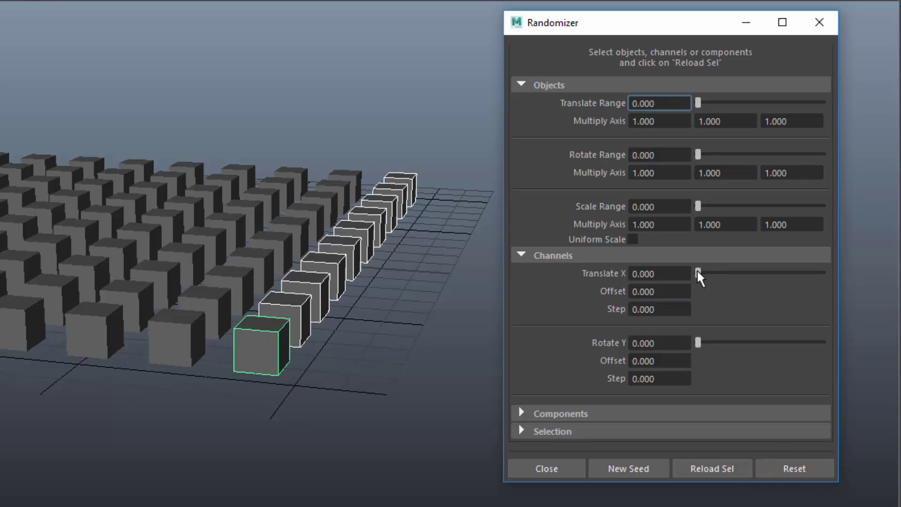
Randomize the row's Translate X channel by 1.863 and vary its offset.
mouse_move(699, 277)
left_mouse_down()
mouse_move(798, 308)
mouse_move(788, 315)
mouse_move(698, 302)
mouse_move(779, 314)
mouse_move(714, 308)
mouse_move(746, 314)
left_mouse_up()
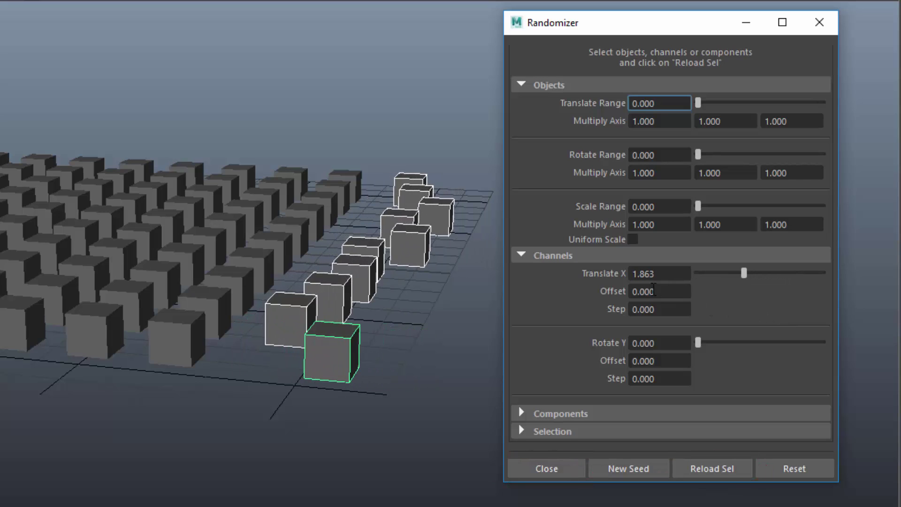
left_click_drag(654, 288, 728, 305, "ctrl")
left_click_drag(728, 306, 702, 303, "ctrl")
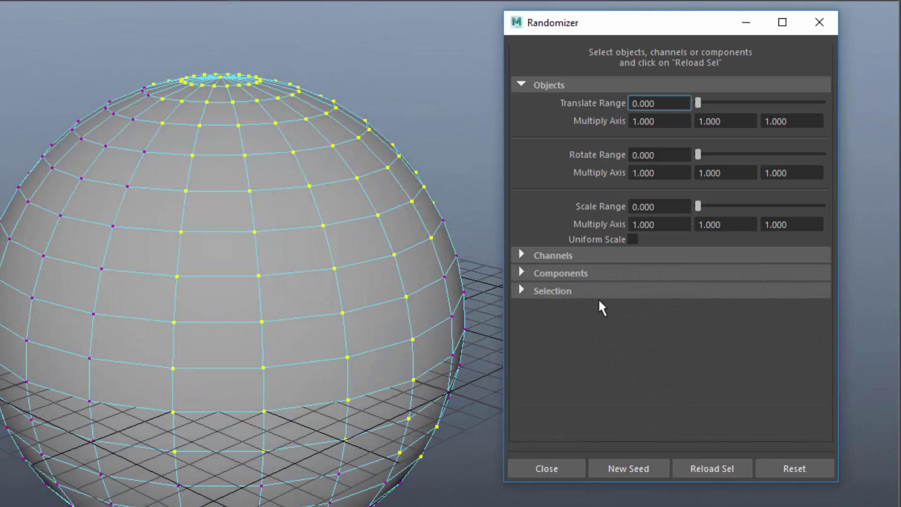
Randomize the positions of the sphere's selected vertices with the component translate range and switch the displacement to Along Normal.
left_click(560, 272)
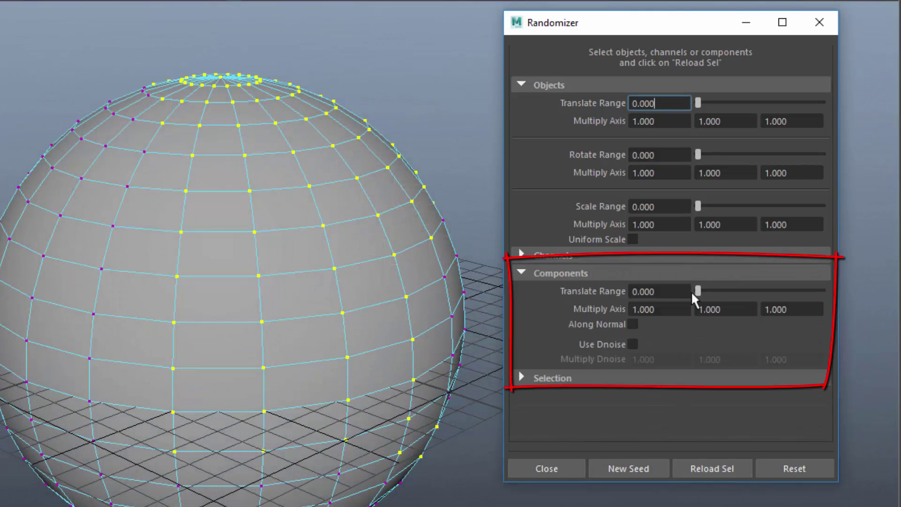
mouse_move(702, 292)
left_mouse_down()
mouse_move(820, 326)
mouse_move(710, 317)
mouse_move(783, 328)
left_mouse_up()
left_click(633, 324)
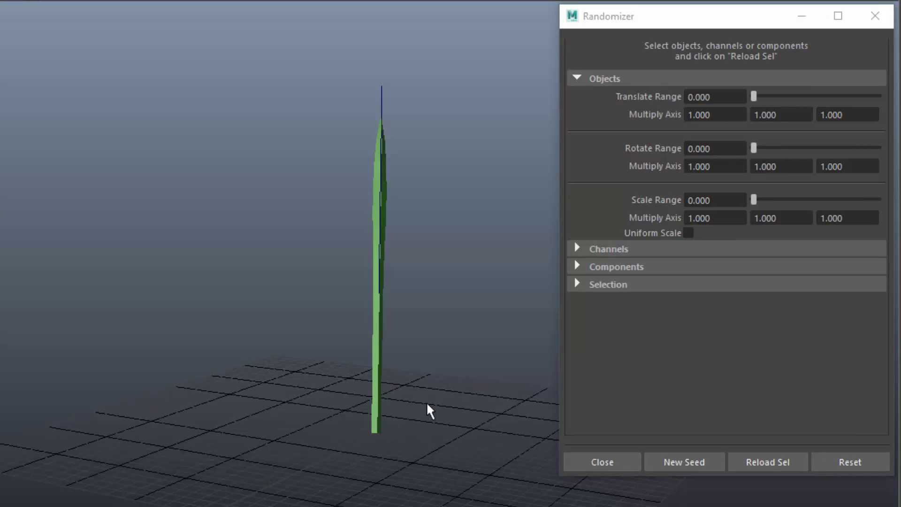
Select the grass blade's bend handle, try out a higher curvature on it and undo the bend.
mouse_move(343, 390)
left_mouse_down("alt")
mouse_move(350, 380)
mouse_move(461, 407)
mouse_move(342, 389)
mouse_move(249, 415)
mouse_move(348, 389)
mouse_move(358, 396)
left_mouse_up("alt")
left_click_drag(409, 91, 334, 99)
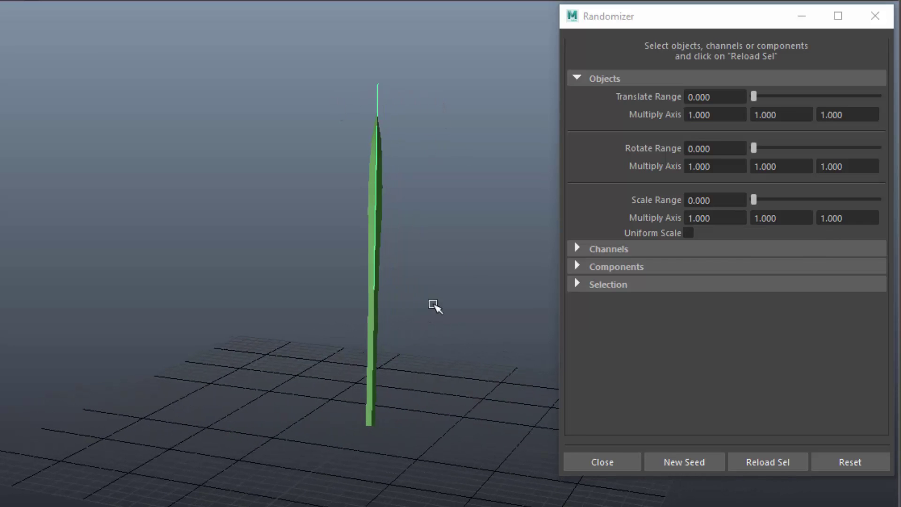
middle_click_drag(432, 306, 497, 311)
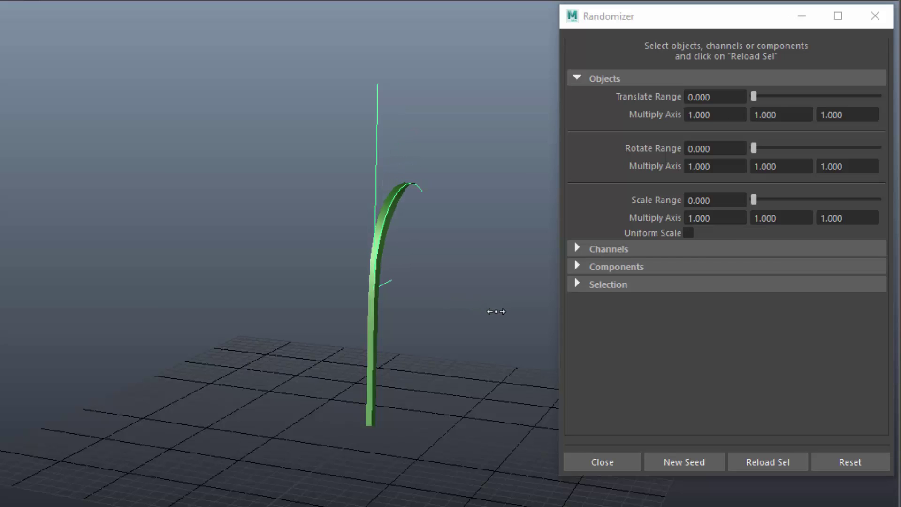
key("ctrl+z")
Make 50 copies of the grass blade and its bend handle with Duplicate Special, enabling Duplicate input graph.
left_click_drag(526, 464, 467, 462, "alt")
left_click(375, 406)
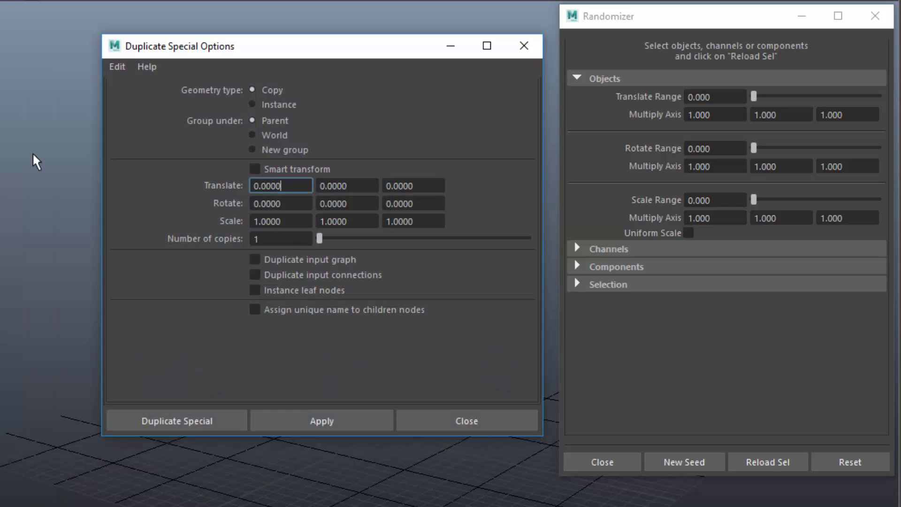
double_click(271, 239)
key("Return")
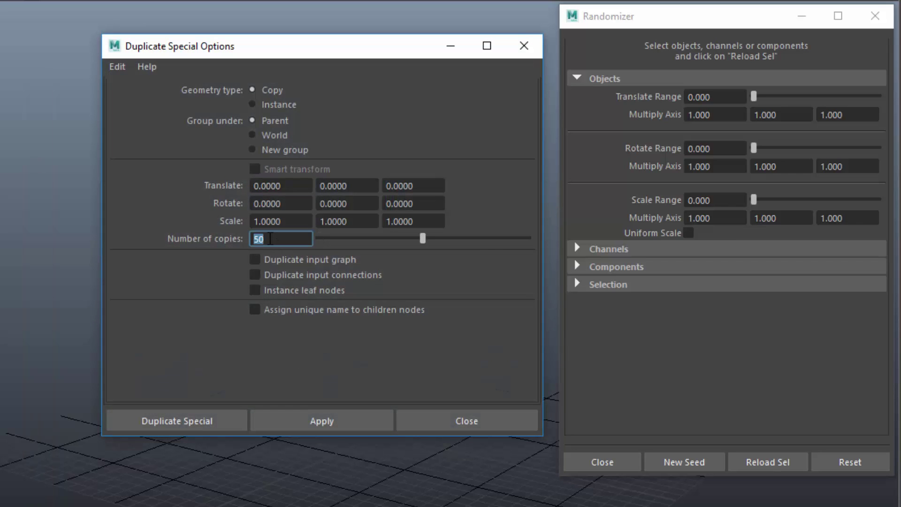
left_click(255, 259)
left_click(189, 422)
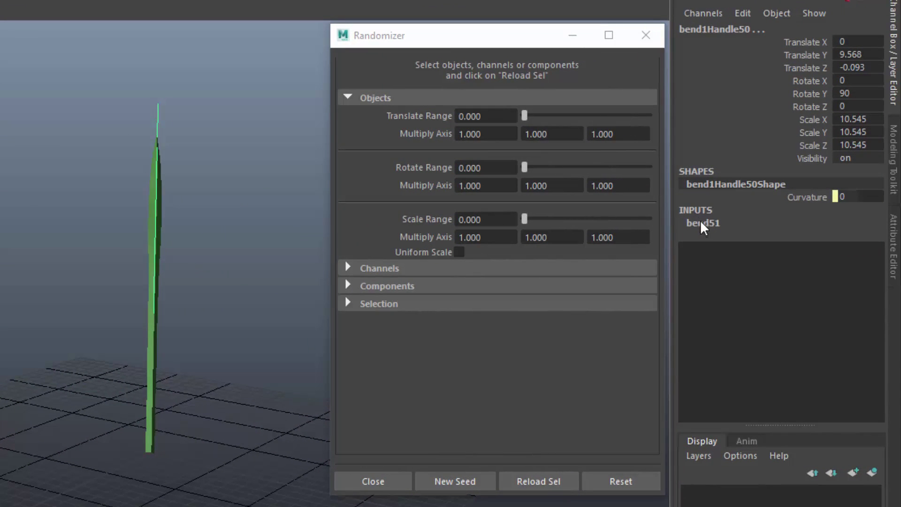
Load the bend handles' Translate Y channel and the bend deformers' Curvature channel into the Randomizer.
left_click(752, 54)
left_click(709, 223)
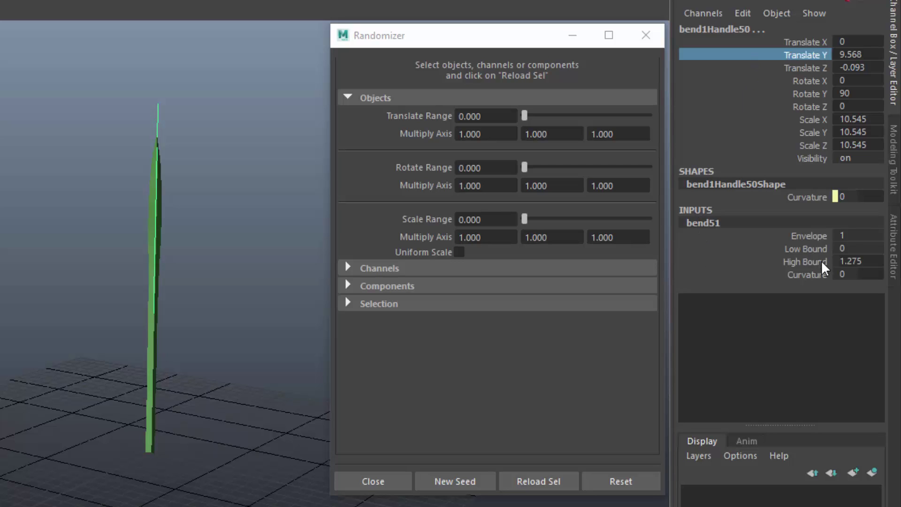
left_click(812, 274, "ctrl")
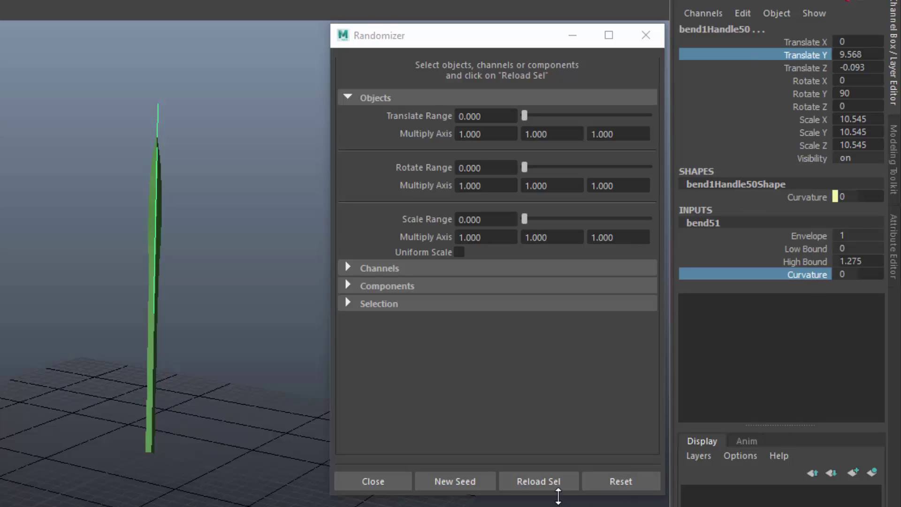
left_click(542, 482)
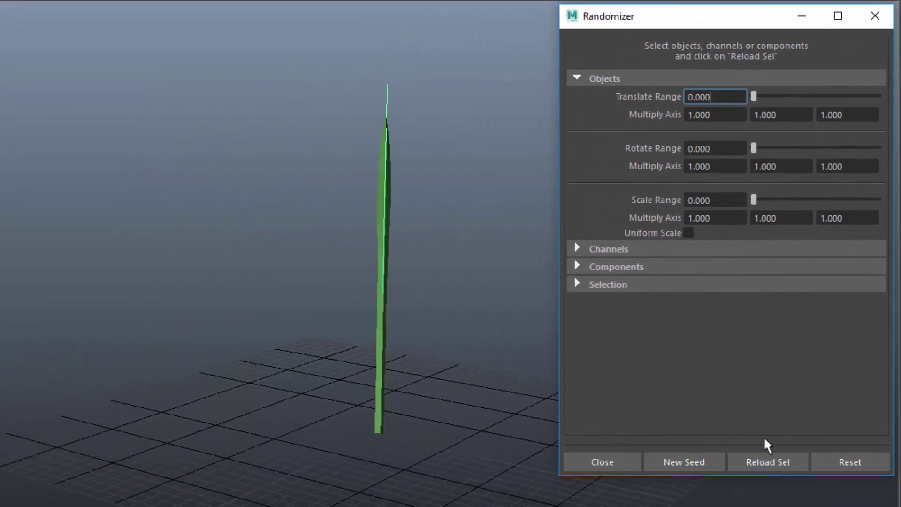
Randomize the bends' Curvature with a range of about 136.8 and an offset of 15, and the handles' positions with a 1.634 translate range.
left_click(600, 249)
left_click_drag(754, 336, 838, 336)
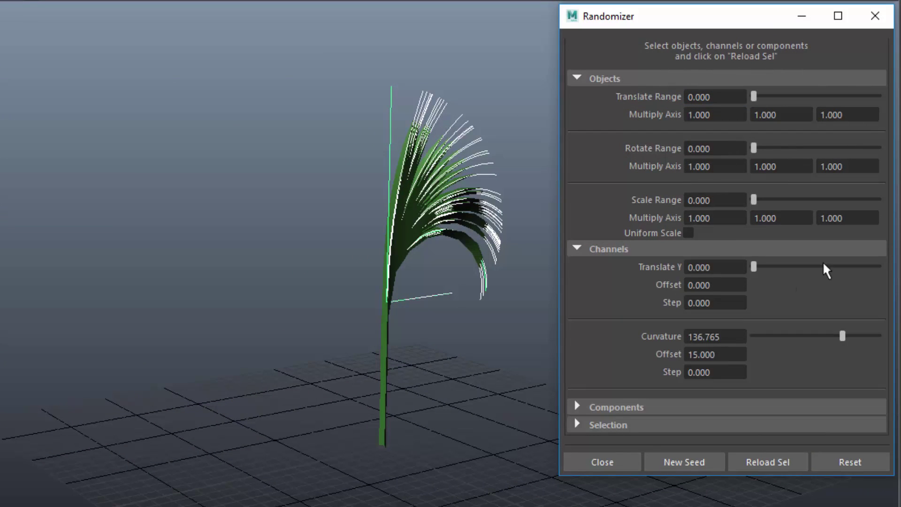
left_click_drag(827, 270, 749, 286)
left_click_drag(754, 97, 756, 98)
Select all the grass blades, delete their construction history and load them into the Randomizer.
left_click_drag(477, 388, 274, 414)
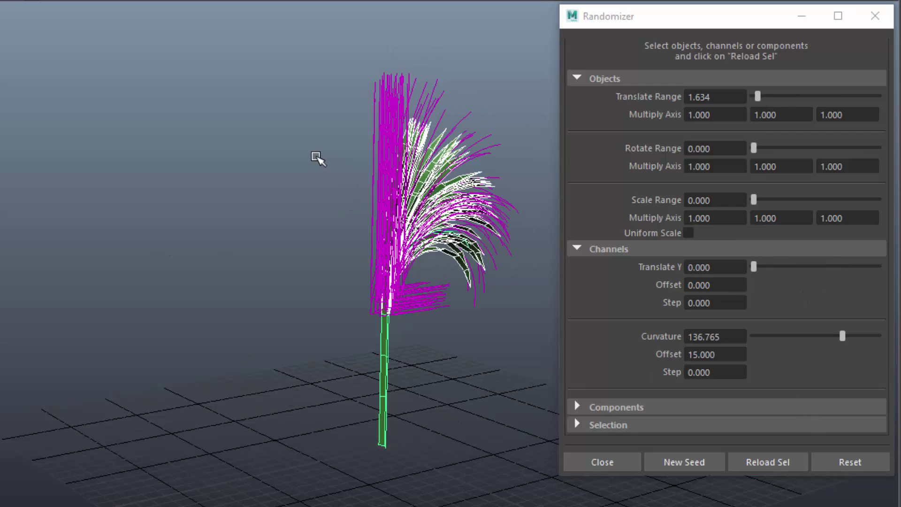
key("alt+shift+d")
left_click(756, 464)
Randomize the blades' rotation with a range of 360, limiting it to the Y axis with multipliers of 0 for X and Z.
left_click_drag(756, 149, 898, 173)
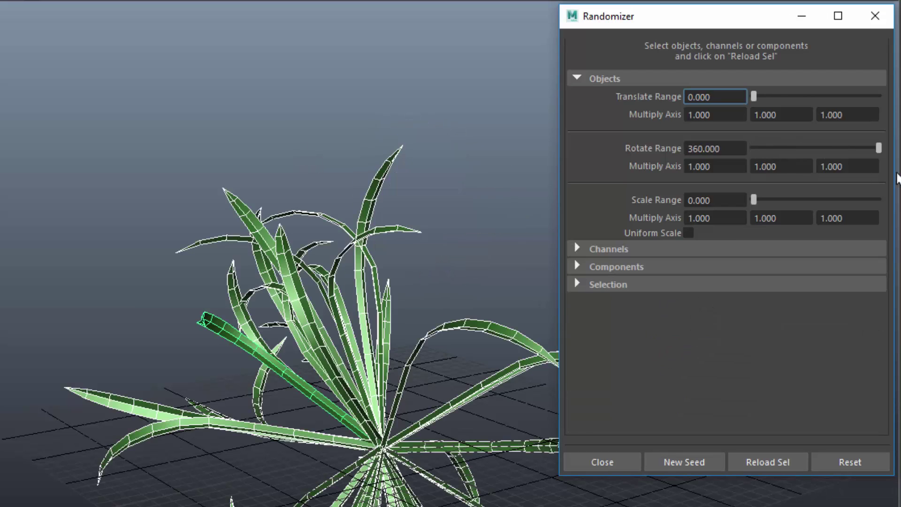
left_click(738, 168)
type("0")
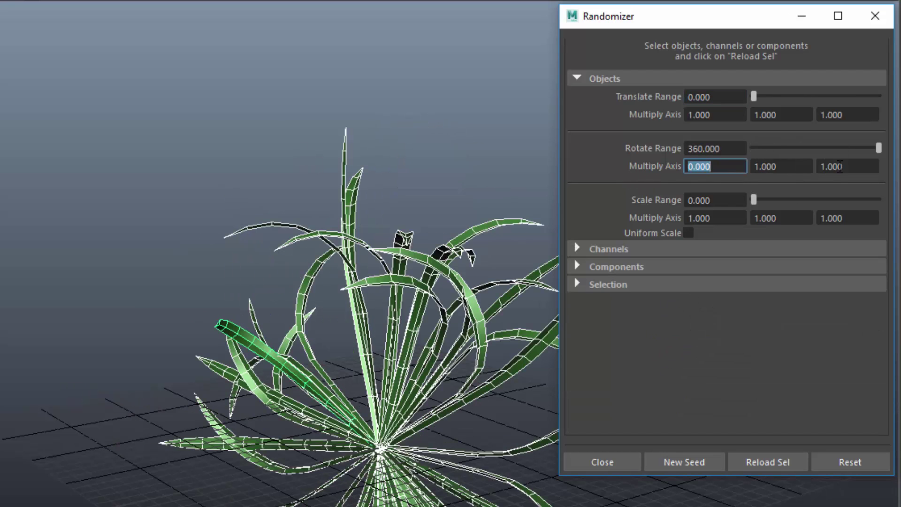
left_click(840, 166)
type("0")
key("Return")
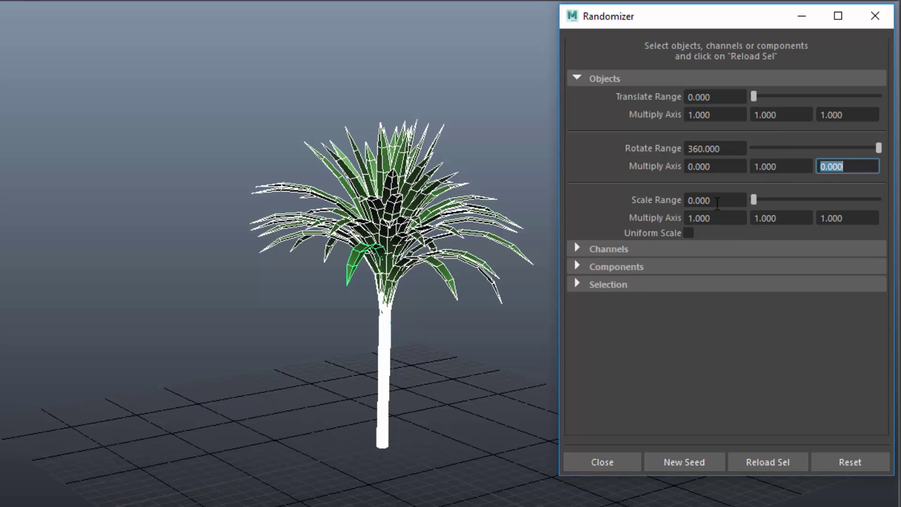
Randomize the blades' scale with a range of 0.13, then try a rotation multiplier of 0.36 on X and undo it.
left_click_drag(718, 203, 727, 203, "ctrl")
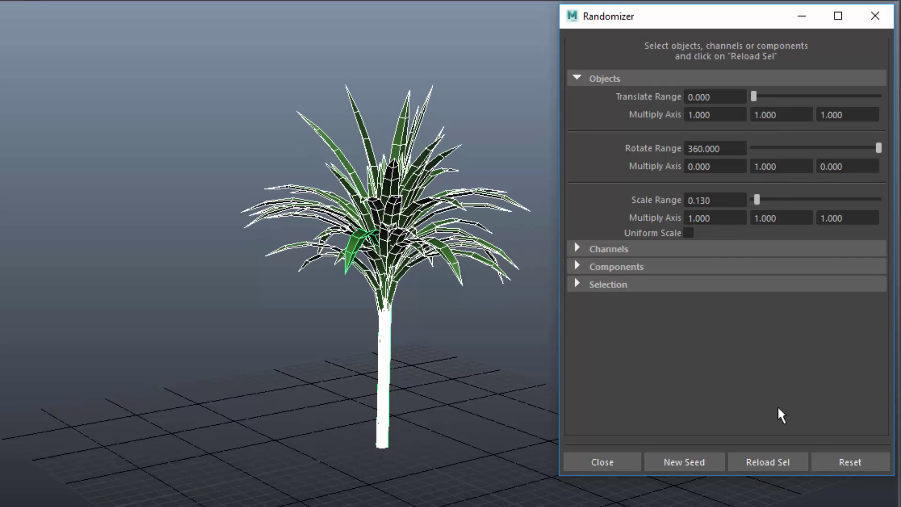
left_click_drag(722, 164, 738, 171, "ctrl")
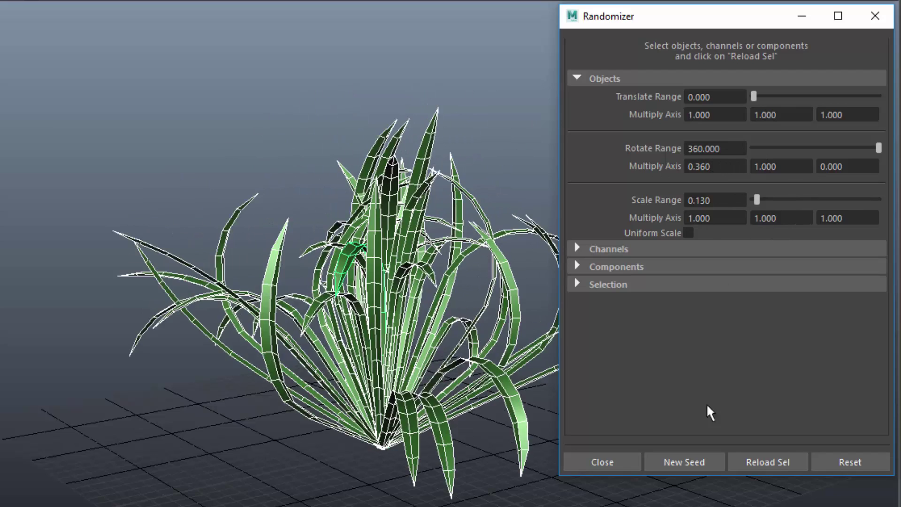
key("ctrl+z")
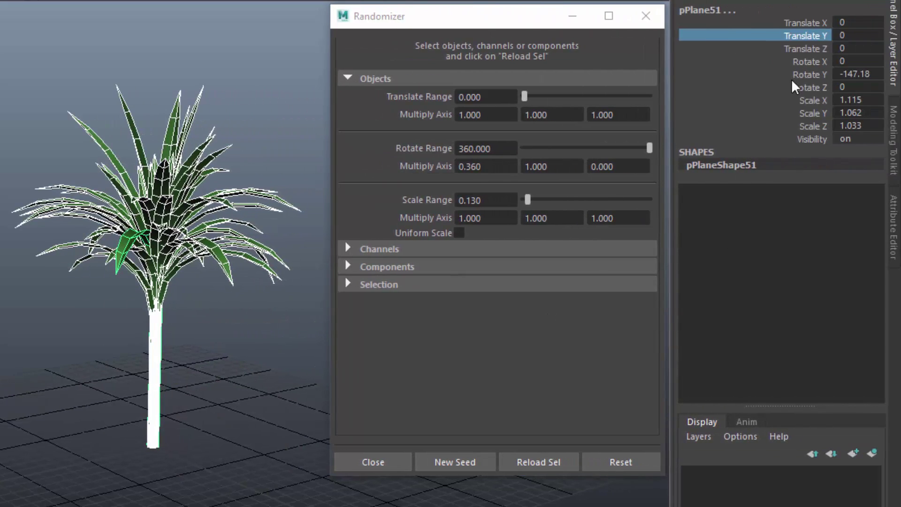
Load the blades' Rotate X channel into the Randomizer and randomize it with a range of -12.3.
left_click(807, 61)
left_click(533, 464)
left_click(383, 250)
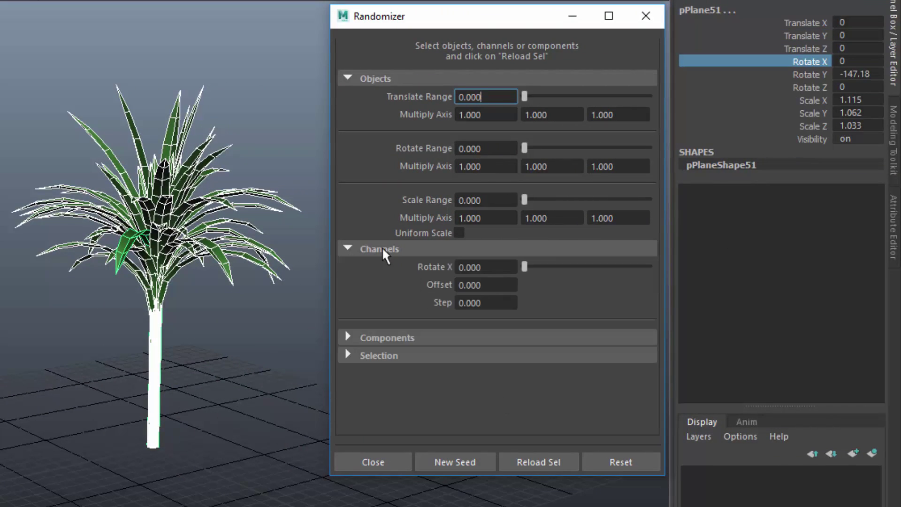
left_click_drag(507, 261, 404, 315, "ctrl")
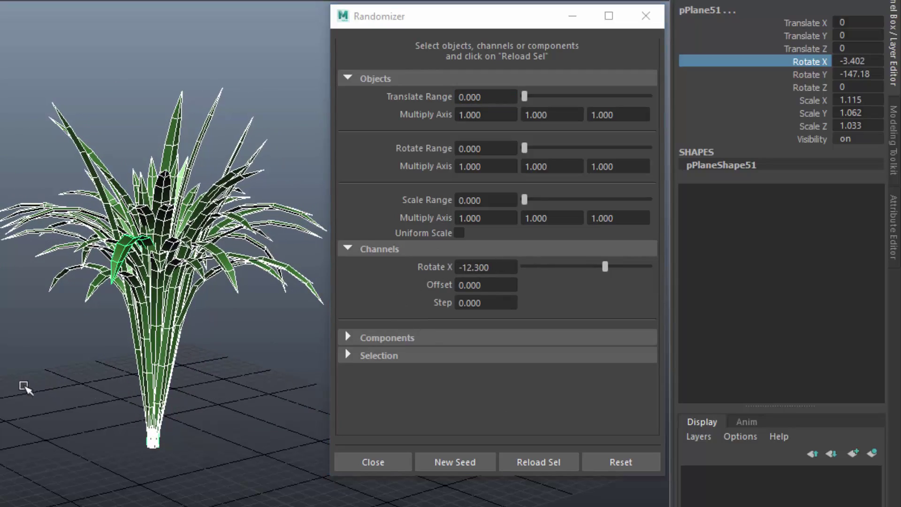
Combine the blades into one grass clump and make 50 copies with Duplicate Special, leaving Duplicate input graph disabled.
right_click_drag(56, 211, 129, 468, "shift")
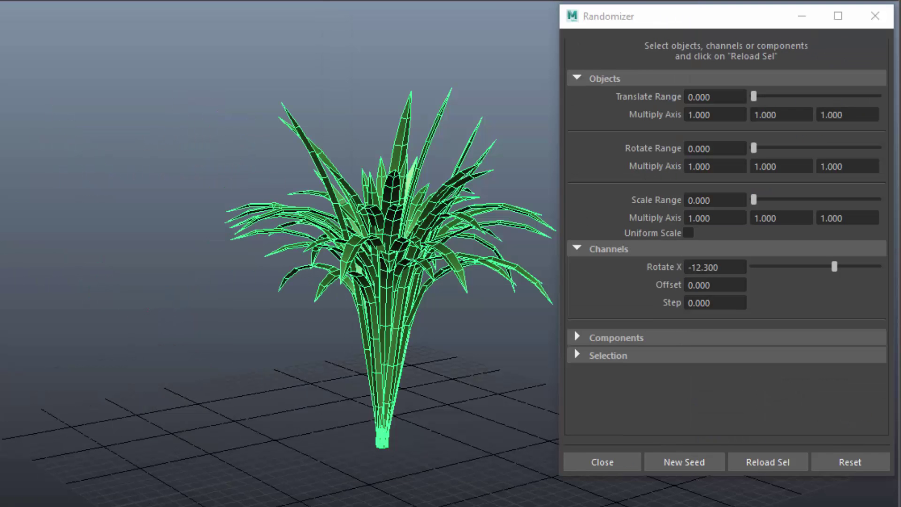
key("ctrl+shift+d")
left_click(254, 258)
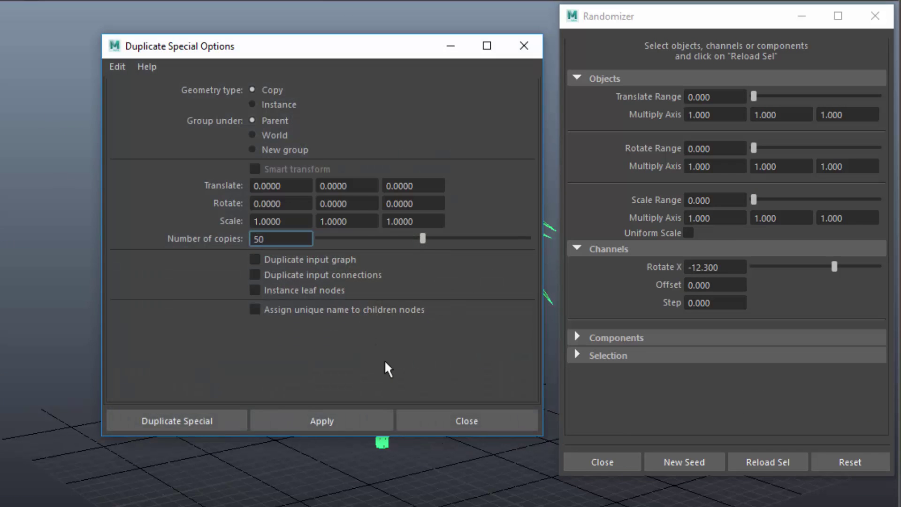
left_click(181, 421)
Load the clump copies into the Randomizer and scatter them horizontally with a translate range of 63.6 and a Y multiplier of 0.
left_click(771, 472)
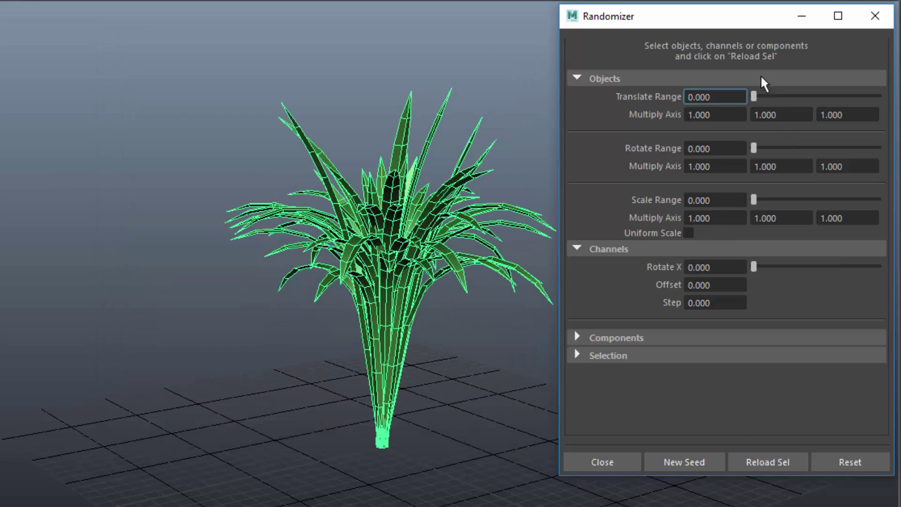
left_click(784, 115)
type("0")
left_click_drag(754, 97, 832, 109)
Randomize the clumps' rotation with a range of 360 and axis multipliers of 0.02 for X, 1 for Y and 0.04 for Z.
left_click(716, 167)
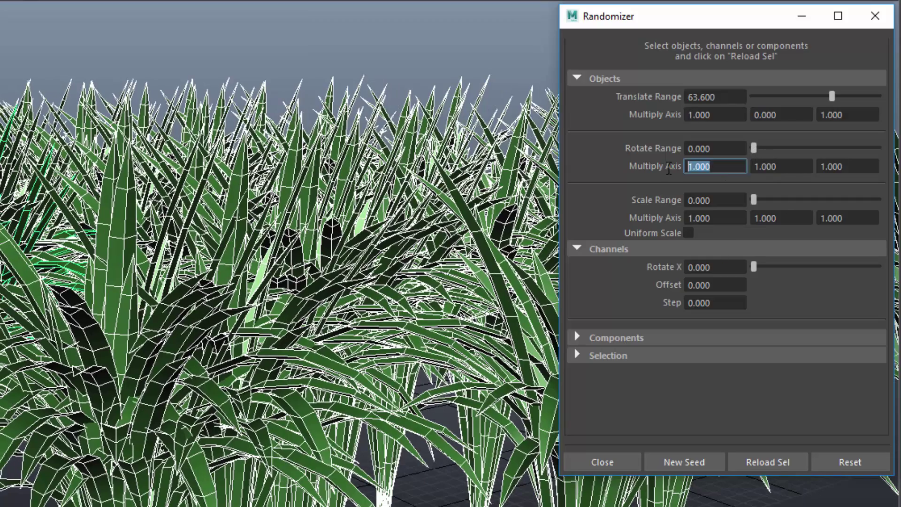
type("0")
left_click(845, 166)
type("0")
left_click_drag(754, 147, 811, 146)
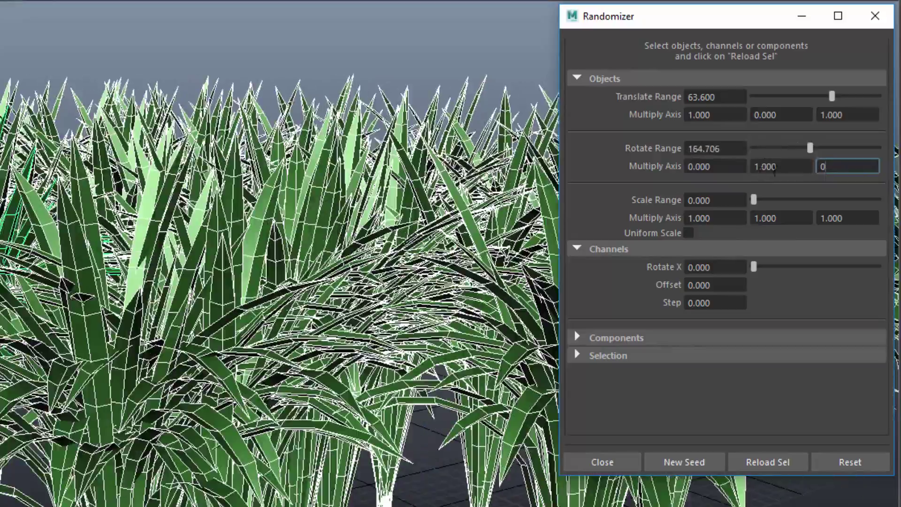
left_click_drag(709, 168, 719, 167, "ctrl")
left_click_drag(811, 148, 857, 167)
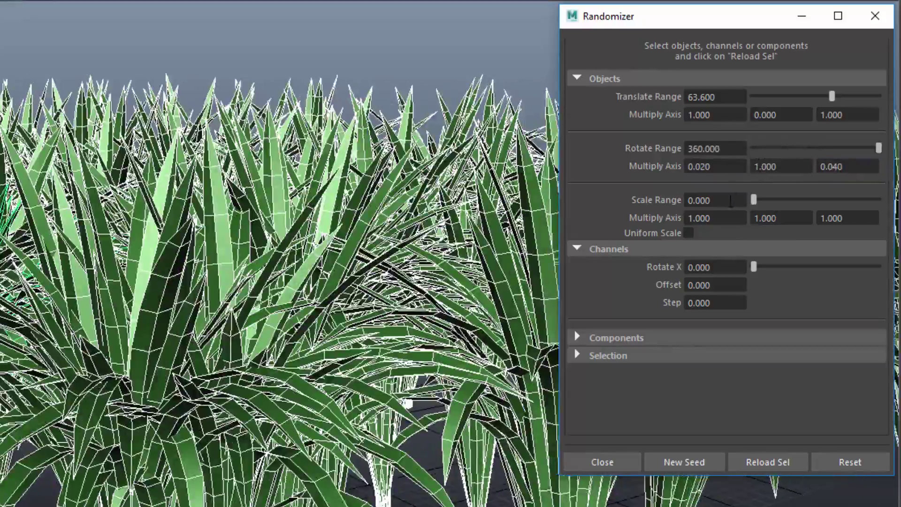
Randomize the clumps' scale with a range of 0.26 and inspect the scattered plants from other angles.
left_click_drag(731, 201, 744, 201, "ctrl")
left_click_drag(301, 282, 216, 346, "alt")
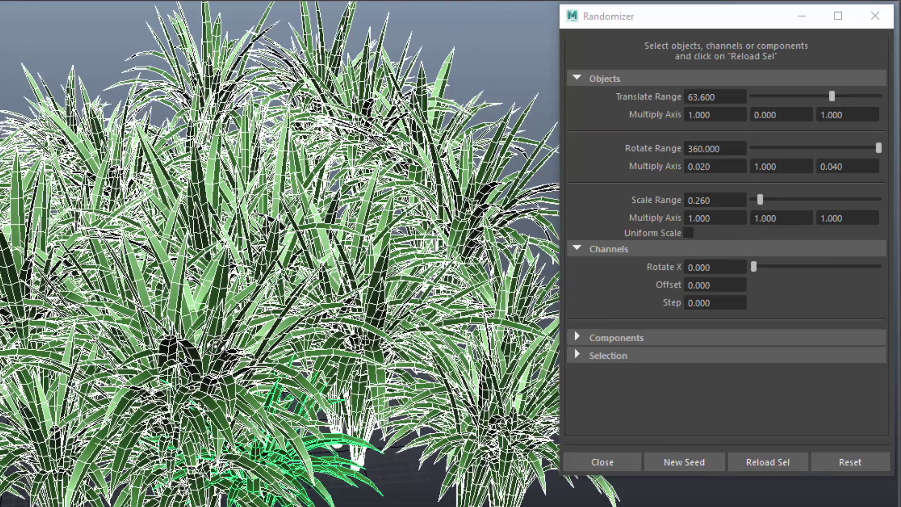
left_click_drag(216, 347, 292, 333, "alt")
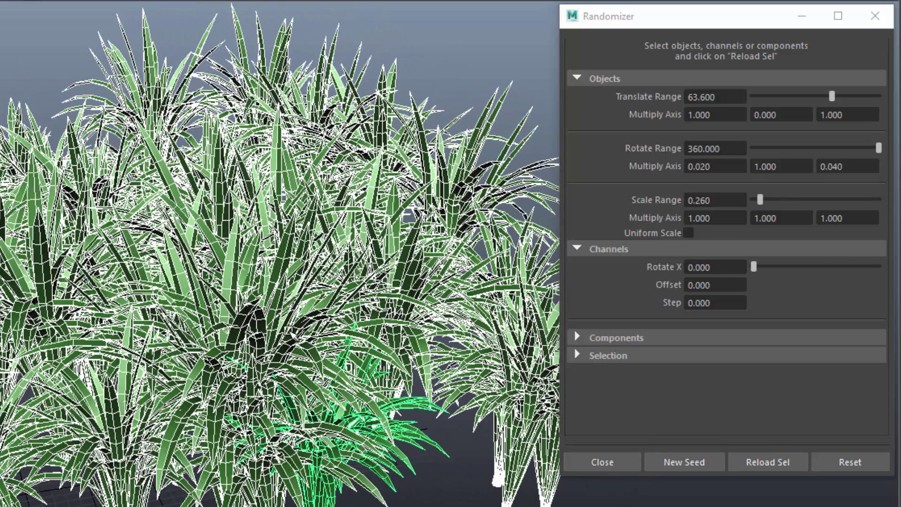
Reload the clumps into the Randomizer and reduce the selection to a random subset with a Selection Ratio of 0.118.
left_click(770, 463)
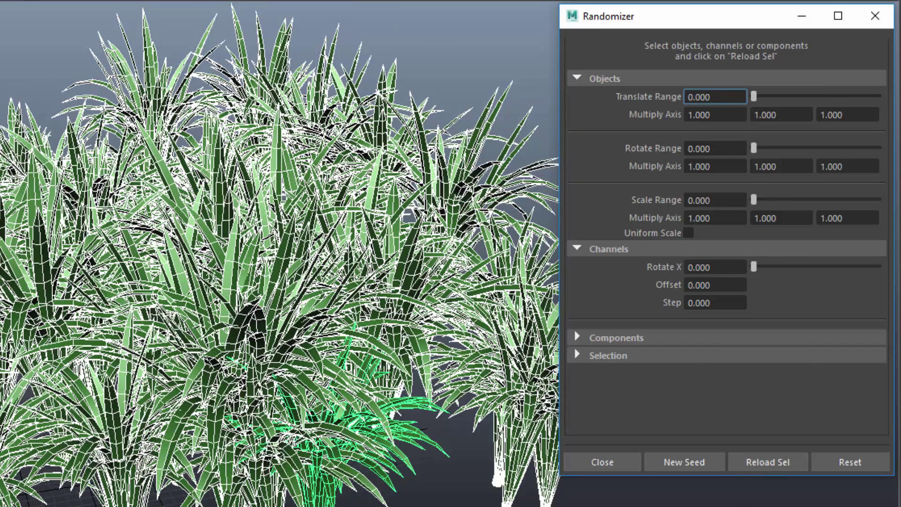
left_click(610, 250)
left_click(603, 284)
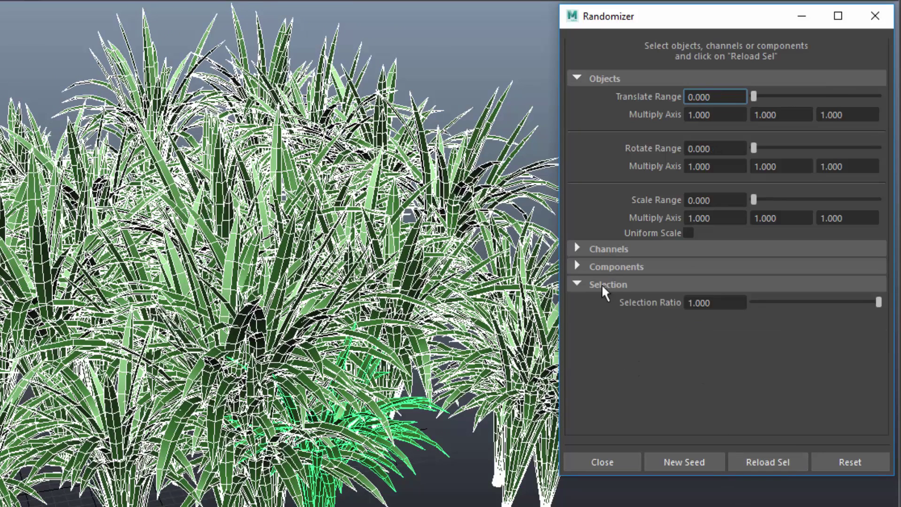
left_click_drag(827, 309, 767, 314)
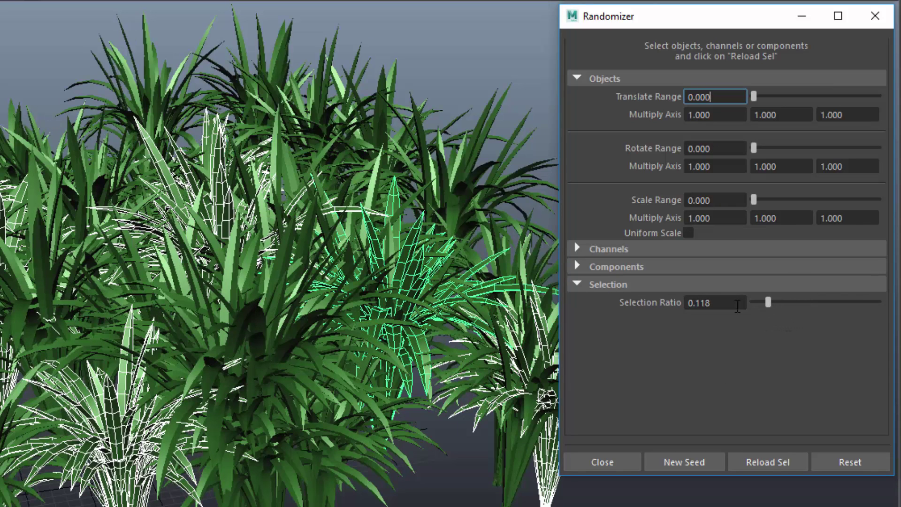
Assign a new Blinn material to the selected clumps, and repeat the assignment on further random subsets picked with new seeds.
right_click(184, 159)
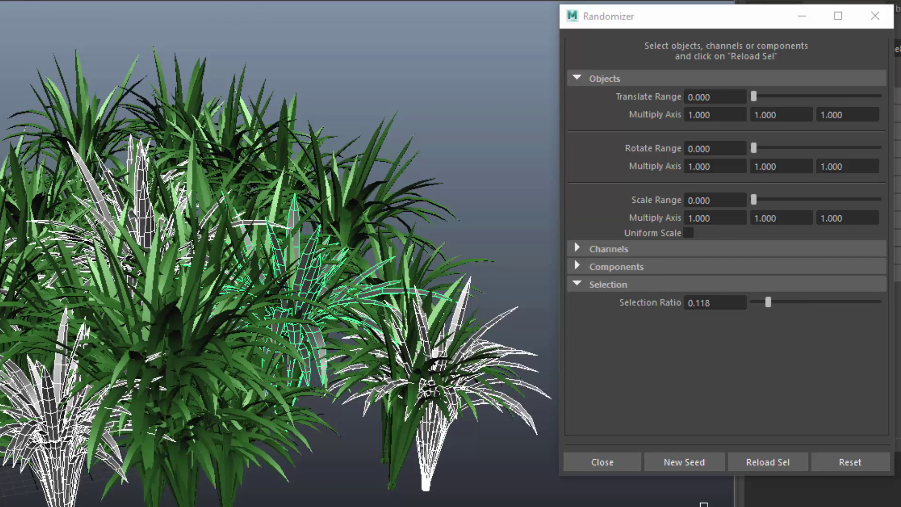
left_click(700, 455)
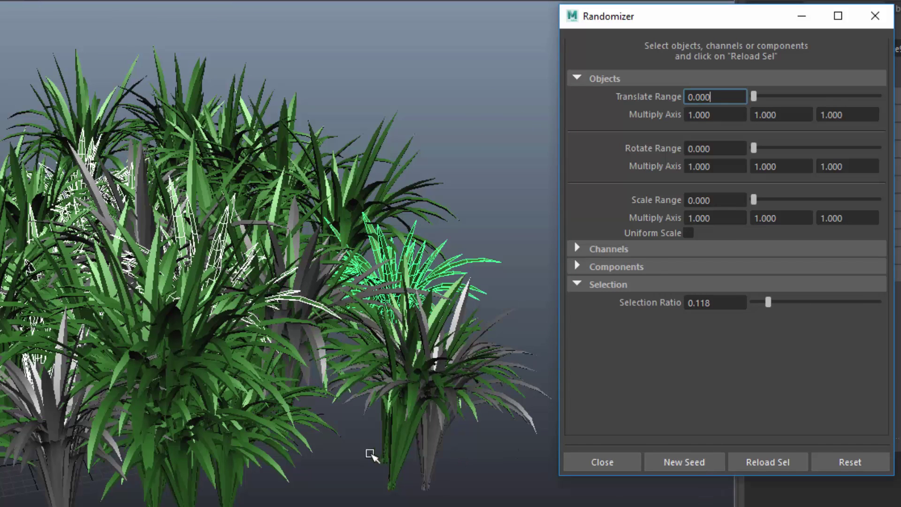
key("g")
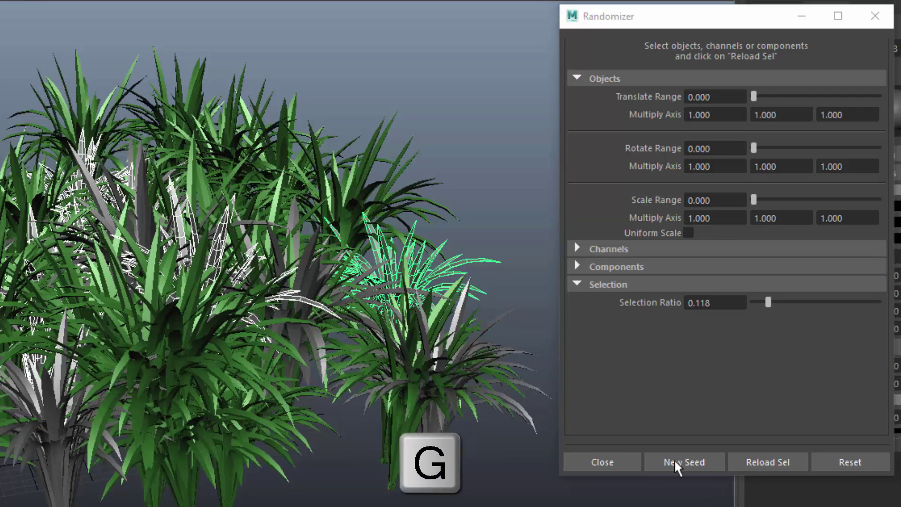
left_click(676, 462)
key("g")
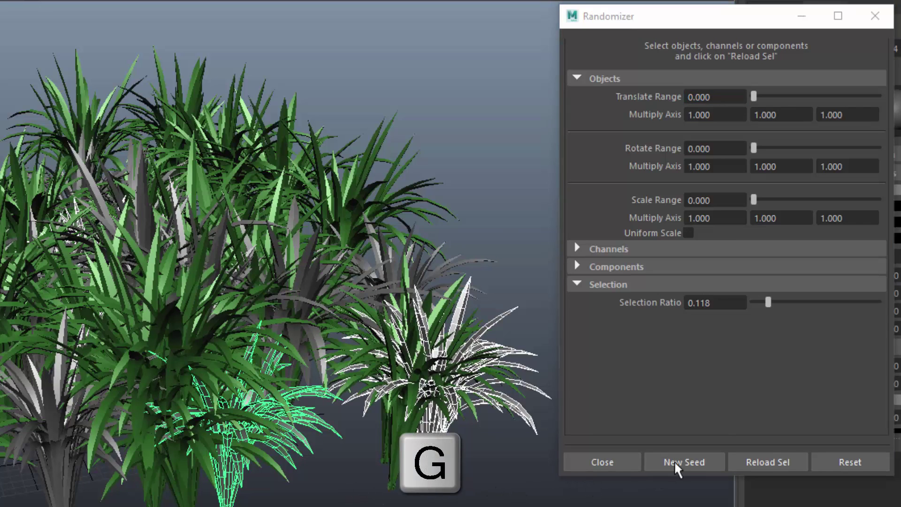
key("g")
left_click(672, 460)
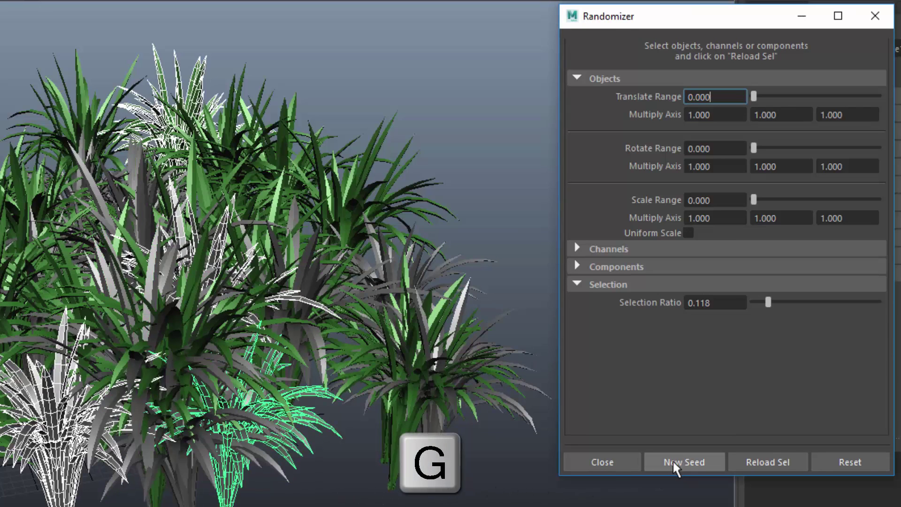
key("g")
left_click(674, 460)
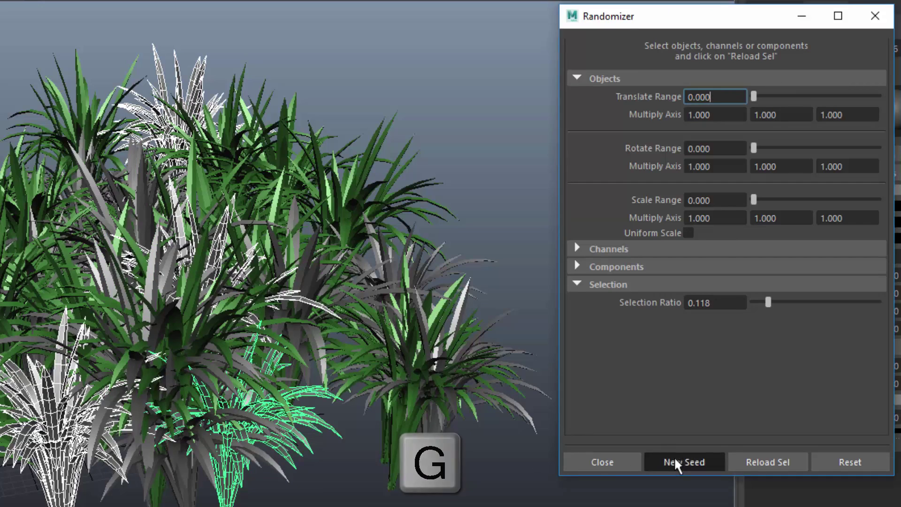
key("g")
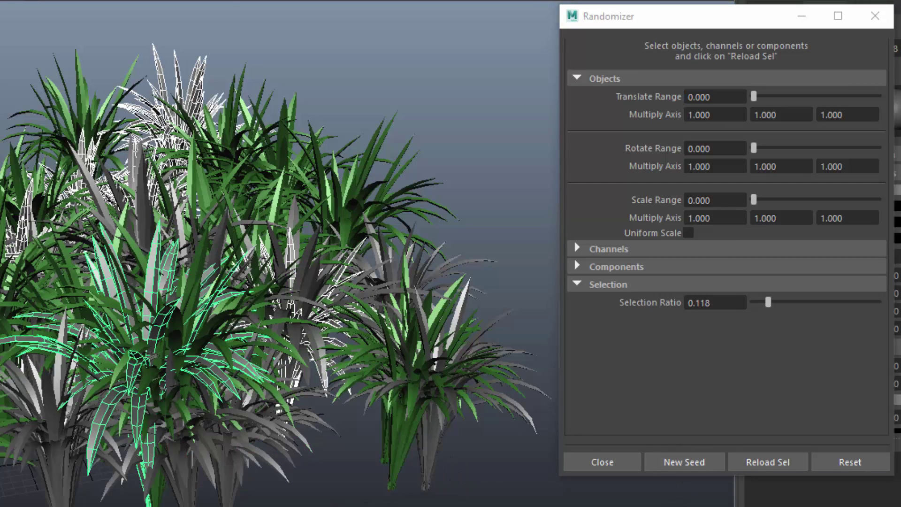
Select all the Blinn materials in the Hypershade and load their Color R, G and B channels into the Randomizer.
left_click(83, 30)
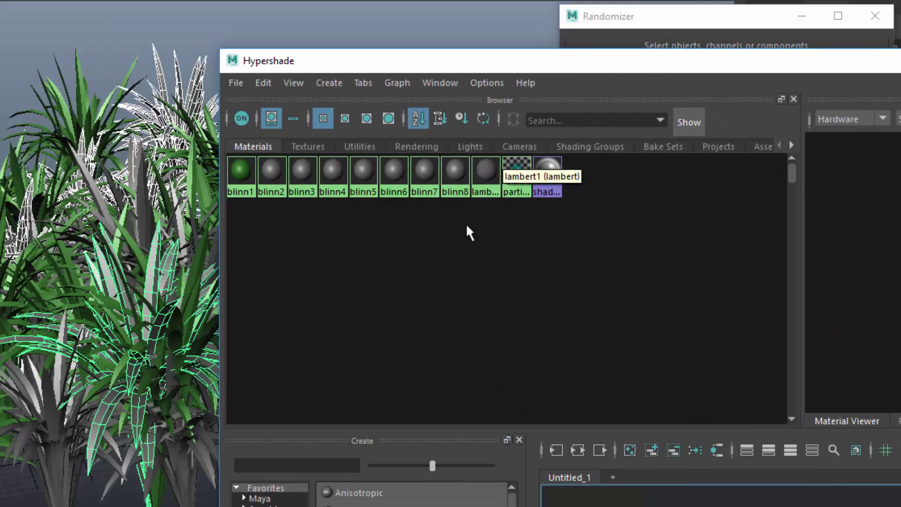
left_click_drag(470, 233, 240, 175)
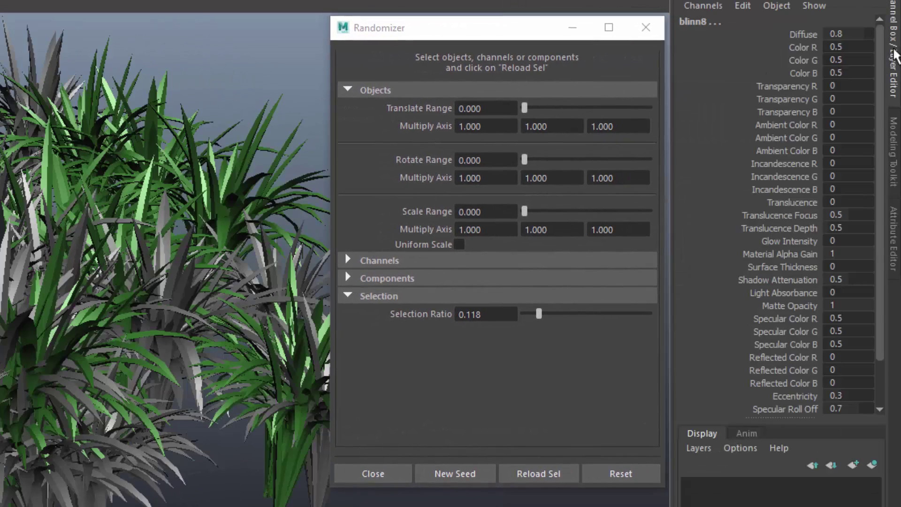
left_click_drag(793, 43, 793, 66)
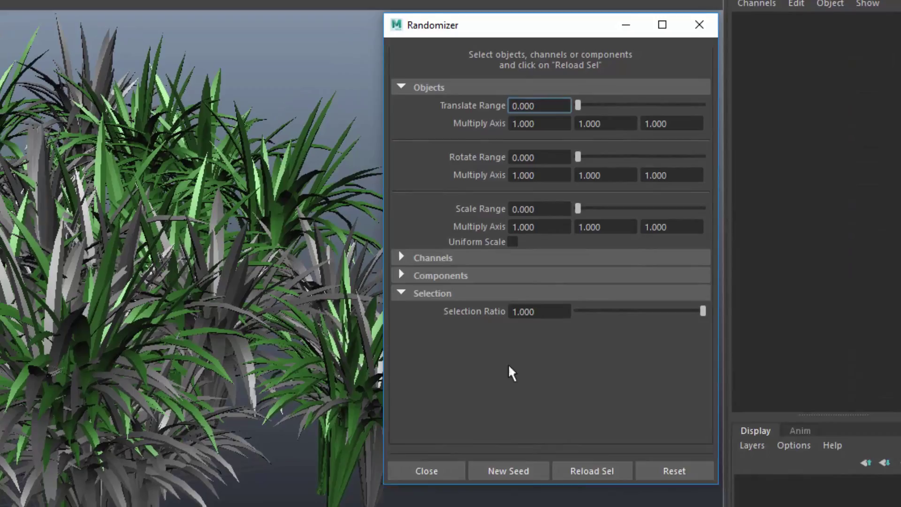
left_click(435, 258)
Try randomizing the material colors with ranges of 0.882 for Color R, 0.654 for Color G and 0.490 for Color B.
left_click(771, 266)
left_click(770, 336)
left_click(765, 404)
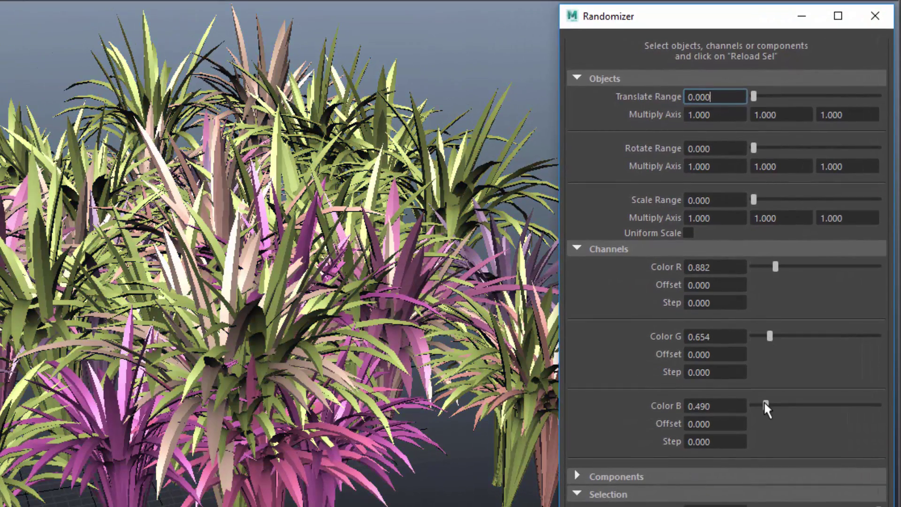
Tune the material color ranges to 0.512 for Color R, 0.354 with an offset of 0.490 for Color G, and 0.278 for Color B.
left_click_drag(765, 404, 695, 407)
left_click_drag(728, 270, 700, 270, "ctrl")
left_click_drag(712, 356, 724, 335, "ctrl")
left_click_drag(724, 412, 744, 411, "ctrl")
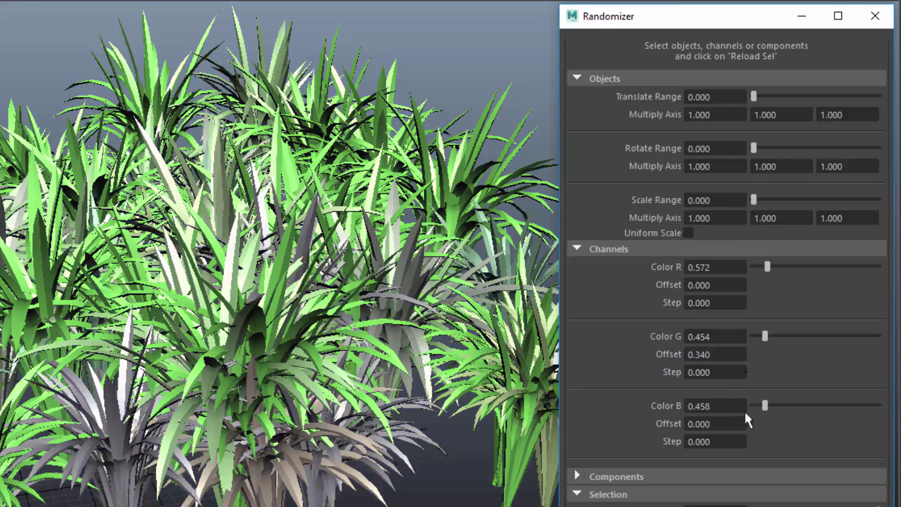
left_click_drag(718, 355, 753, 357, "ctrl")
left_click_drag(356, 282, 399, 283, "alt")
left_click_drag(734, 337, 714, 355, "ctrl")
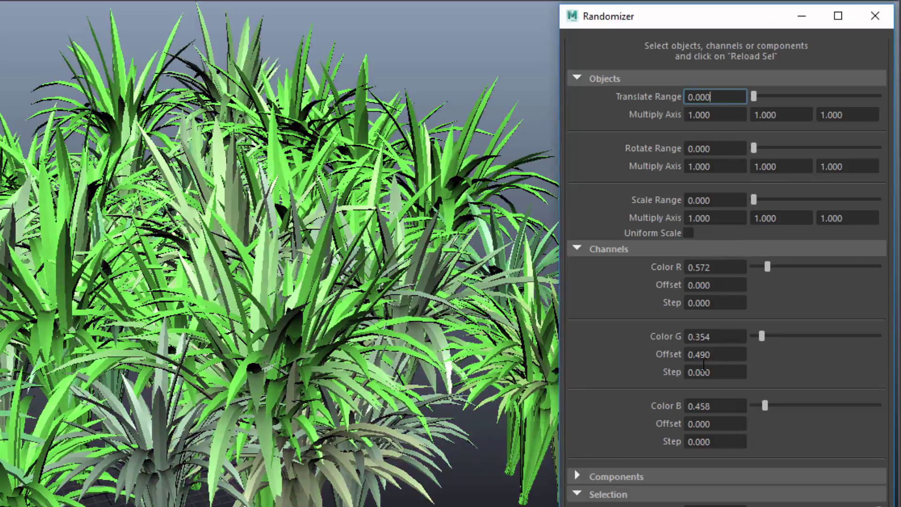
left_click_drag(735, 406, 720, 406, "ctrl")
left_click_drag(731, 269, 726, 269, "ctrl")
left_click_drag(126, 436, 275, 418, "alt")
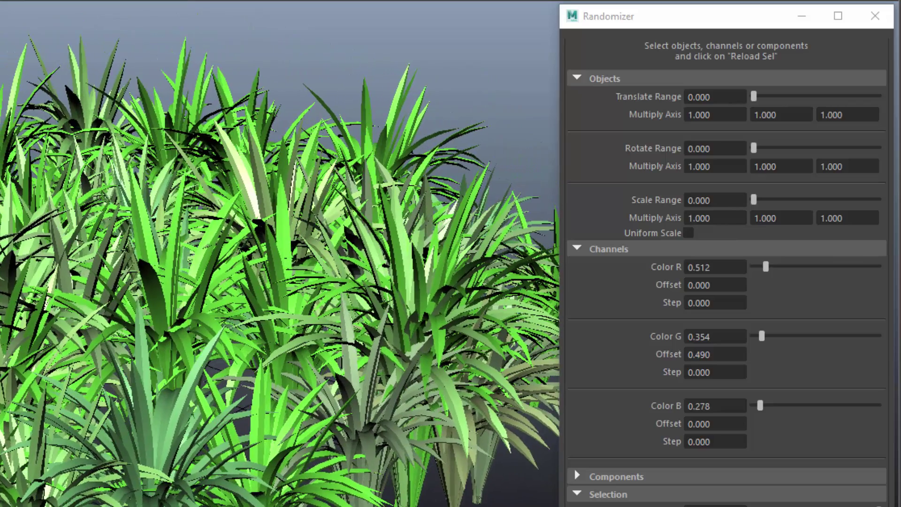